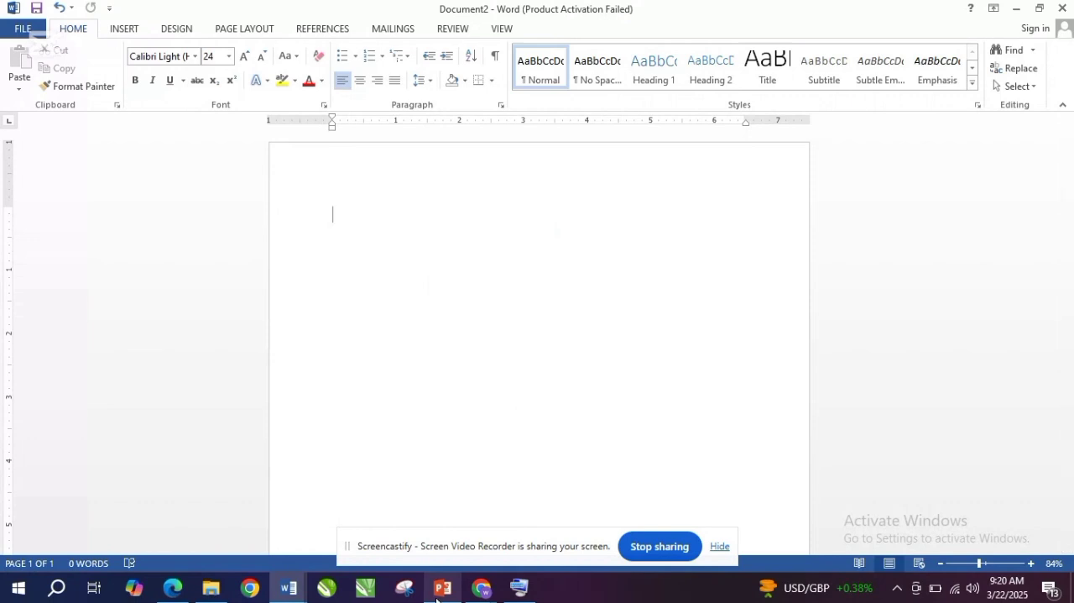
# - Switch to the Microsoft_Word_Tutorial presentation in PowerPoint and add SYMBOLS to the end of slide 7's second bullet
pyautogui.moveTo(438, 592)
pyautogui.click(446, 540)
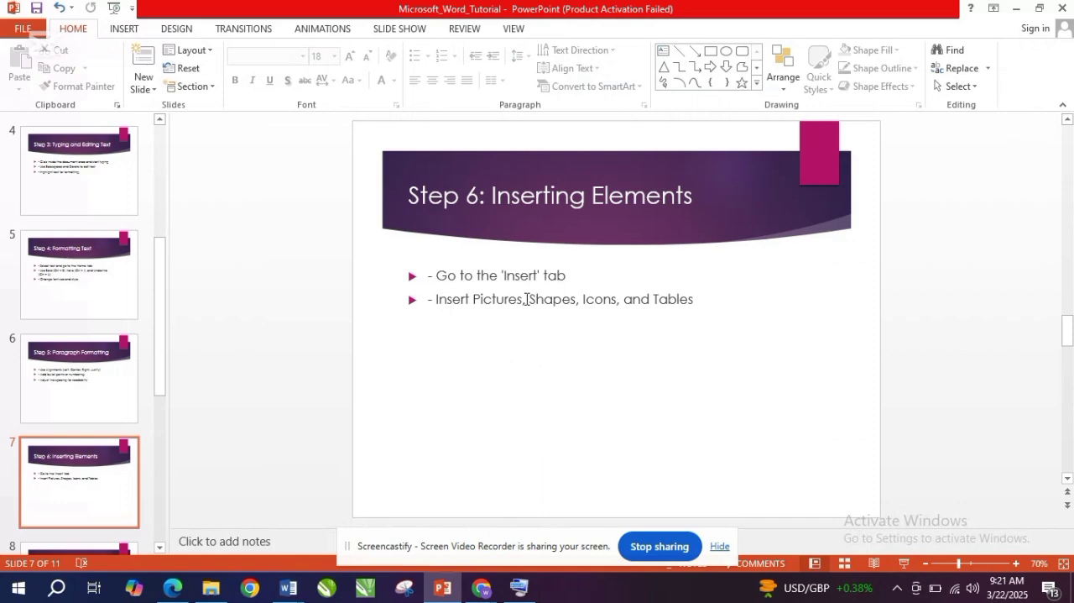
pyautogui.moveTo(528, 299); pyautogui.dragTo(452, 307)
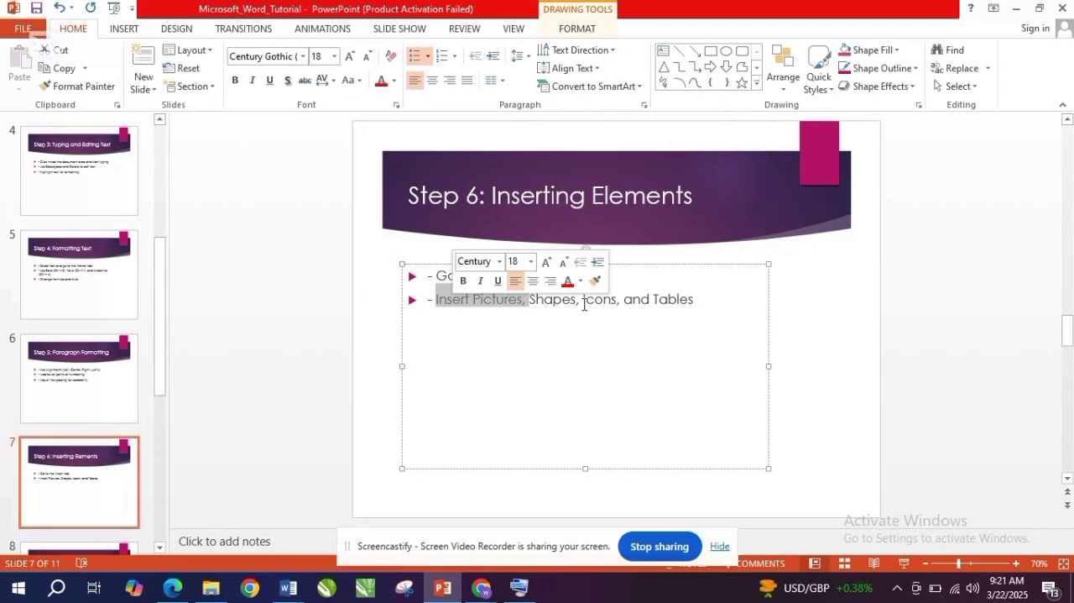
pyautogui.moveTo(582, 301)
pyautogui.mouseDown()
pyautogui.moveTo(550, 303)
pyautogui.moveTo(619, 301)
pyautogui.moveTo(585, 302)
pyautogui.mouseUp()
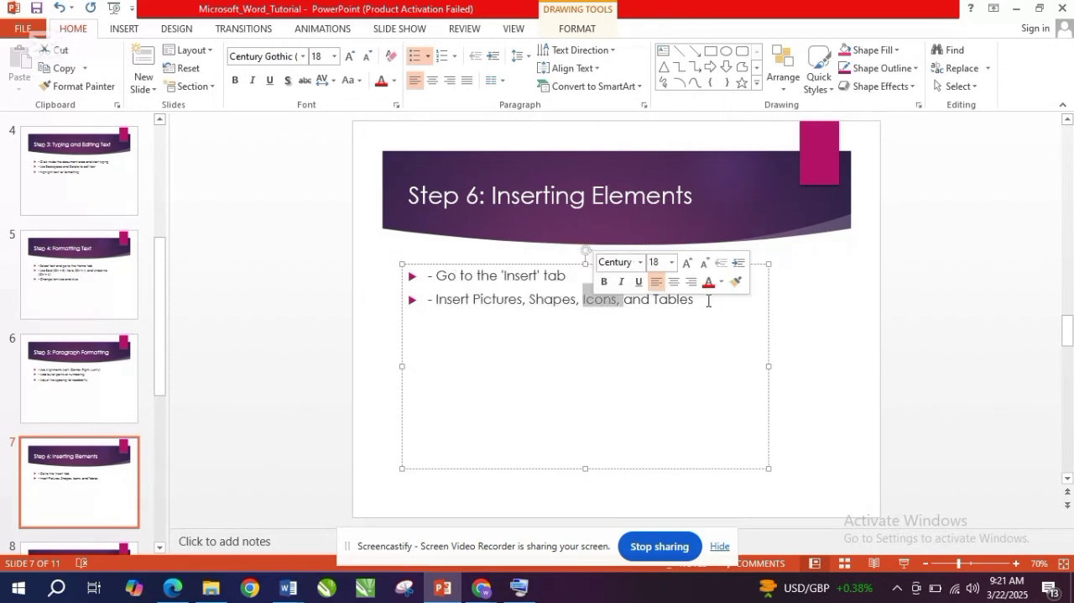
pyautogui.moveTo(694, 299); pyautogui.dragTo(664, 313)
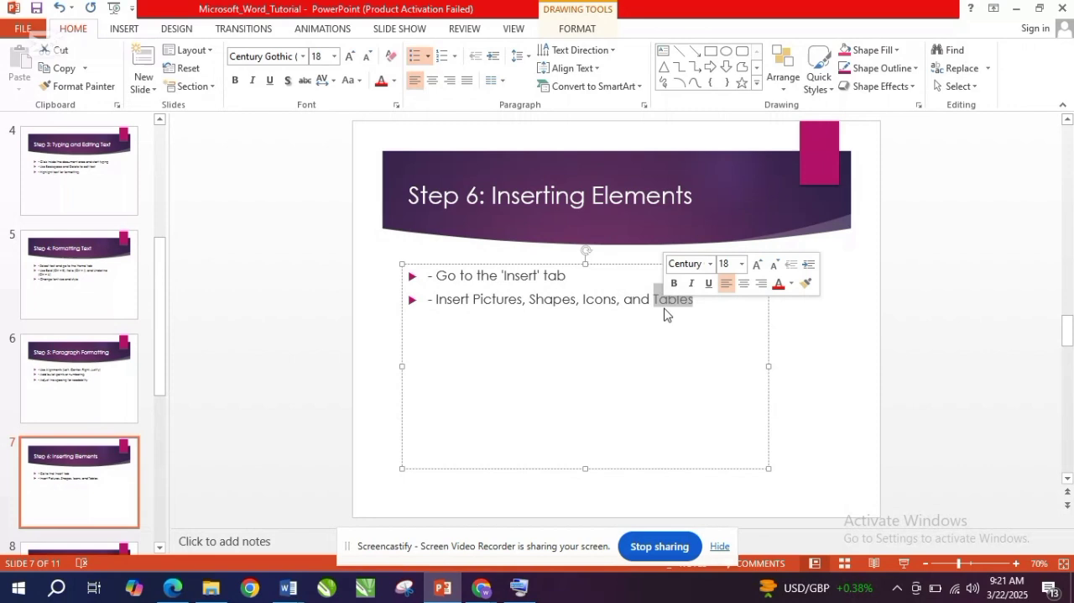
pyautogui.click(715, 302)
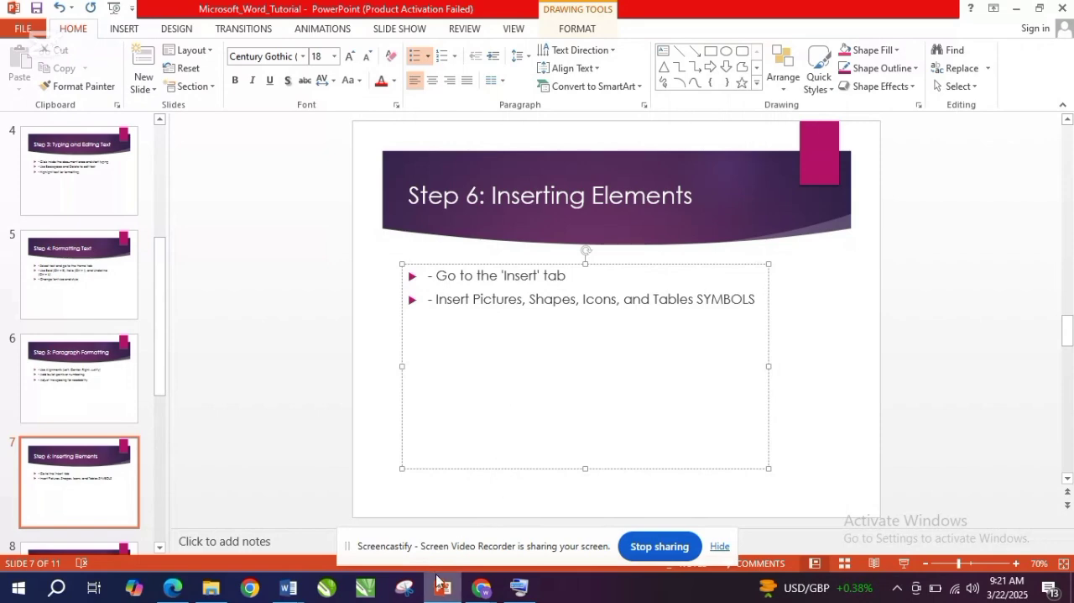
# - Switch to Document2 in Word and create a new blank document
pyautogui.moveTo(288, 595)
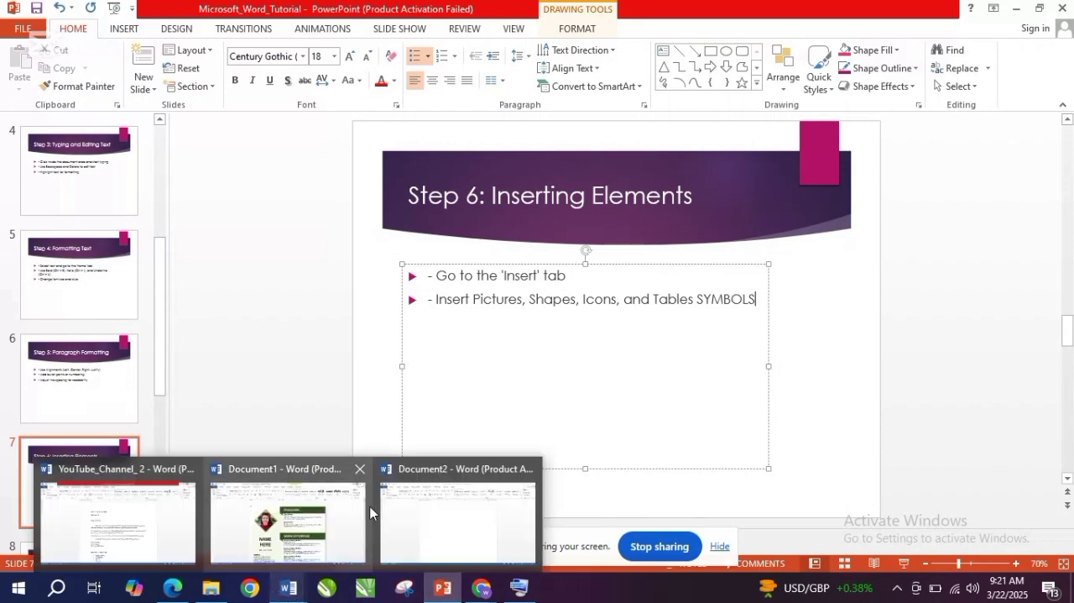
pyautogui.moveTo(310, 522)
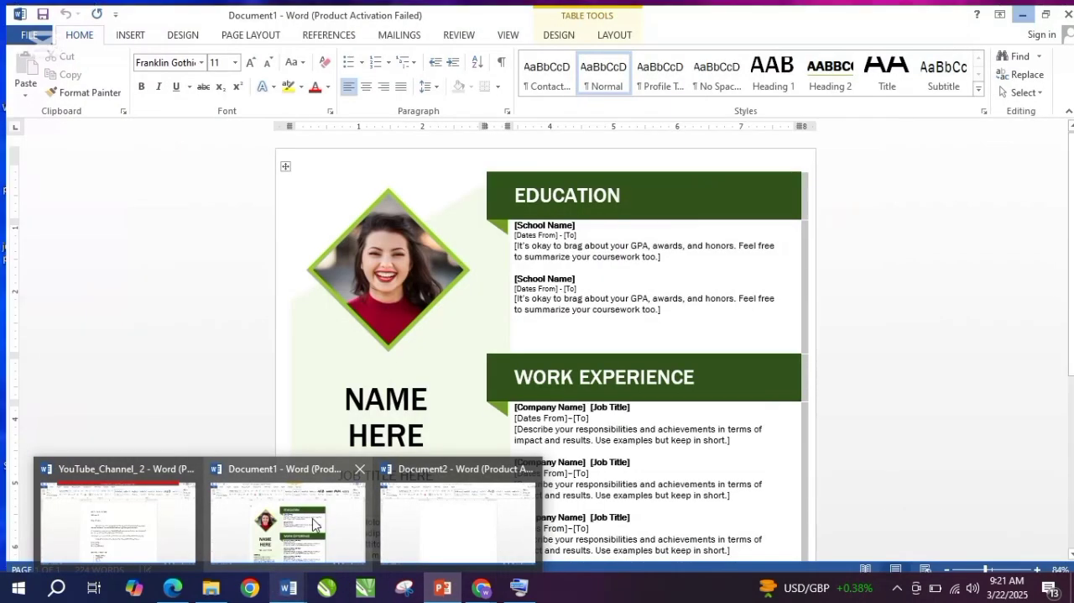
pyautogui.click(409, 520)
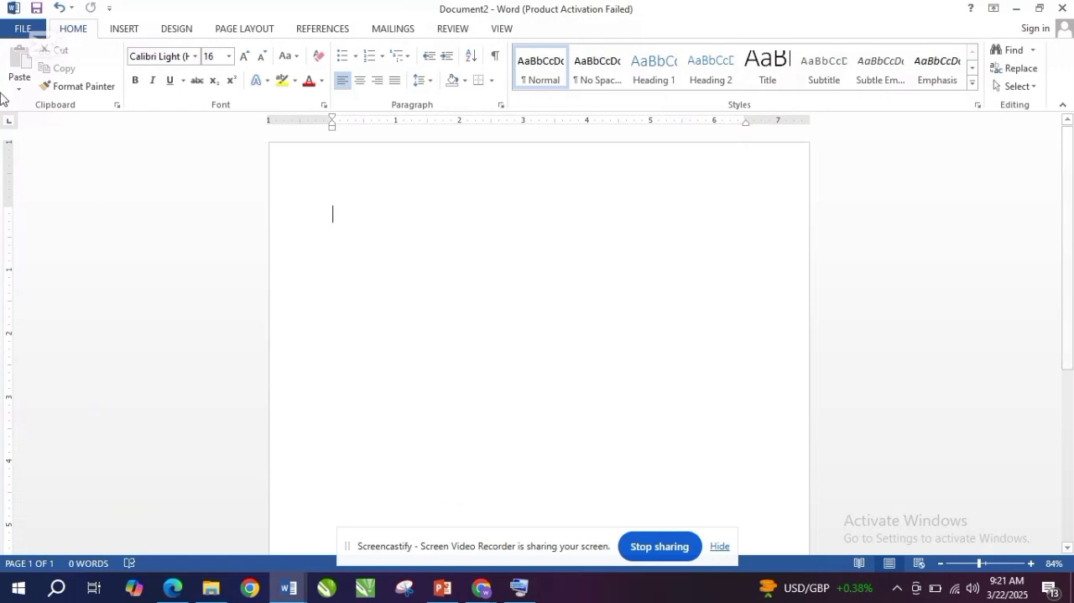
pyautogui.click(20, 31)
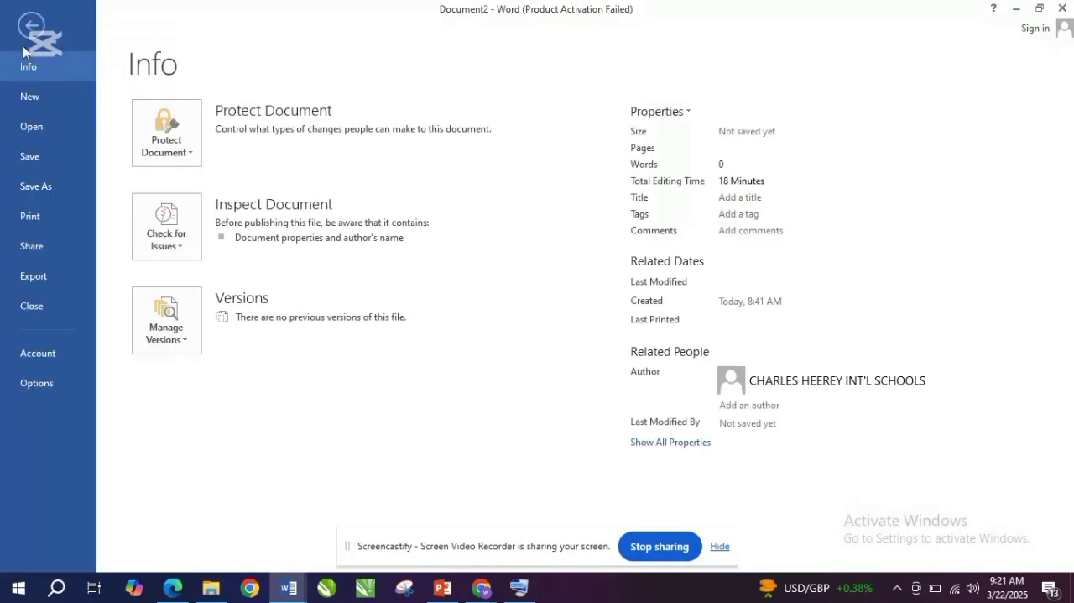
pyautogui.click(74, 101)
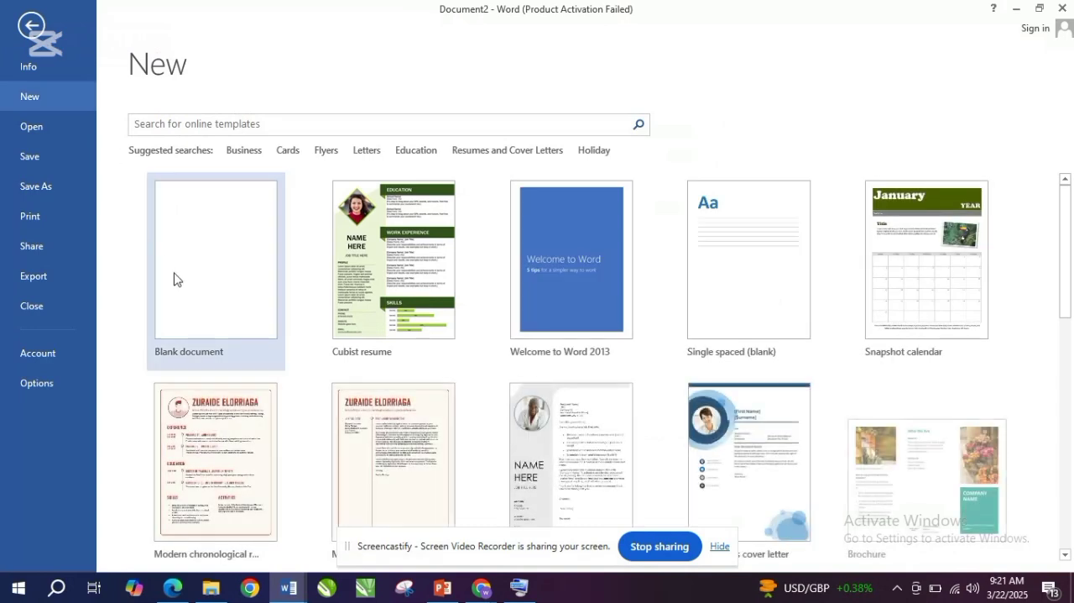
pyautogui.click(214, 280)
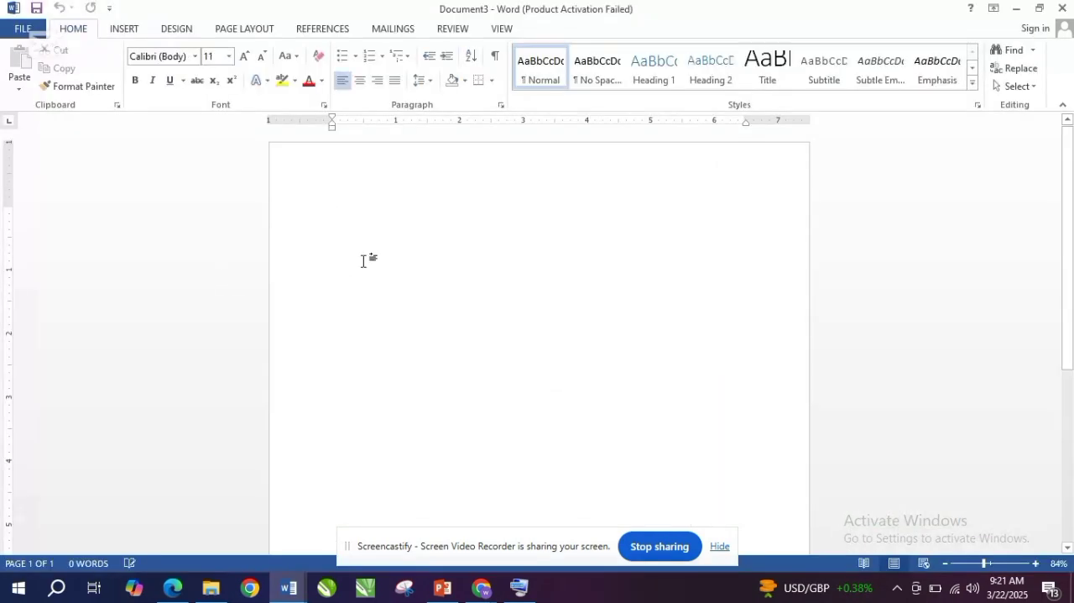
# - Start inserting a picture from the computer and look in the Saved Pictures folder
pyautogui.click(128, 30)
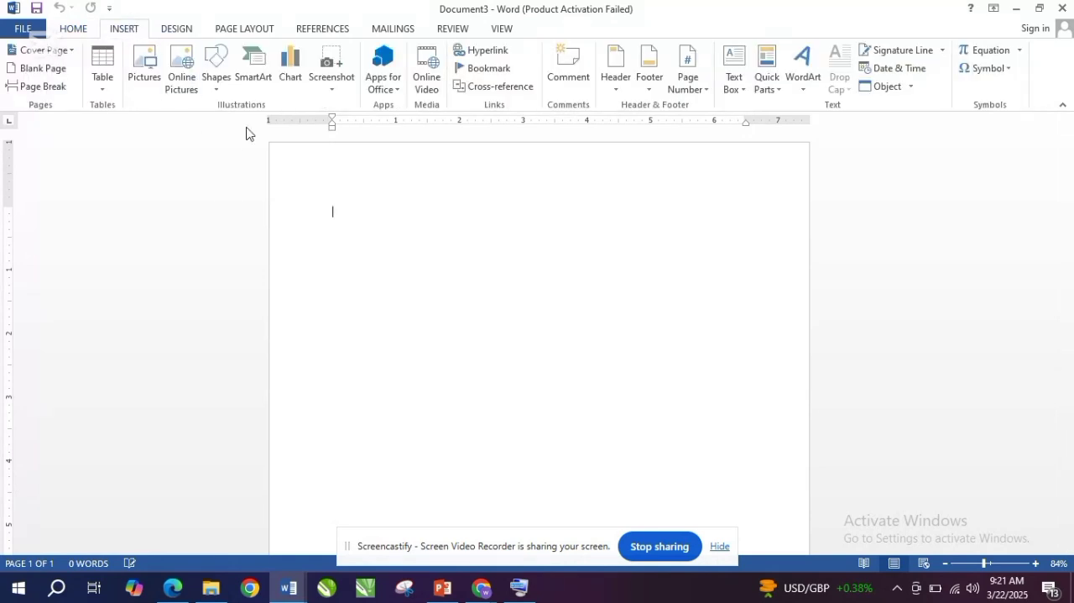
pyautogui.click(144, 78)
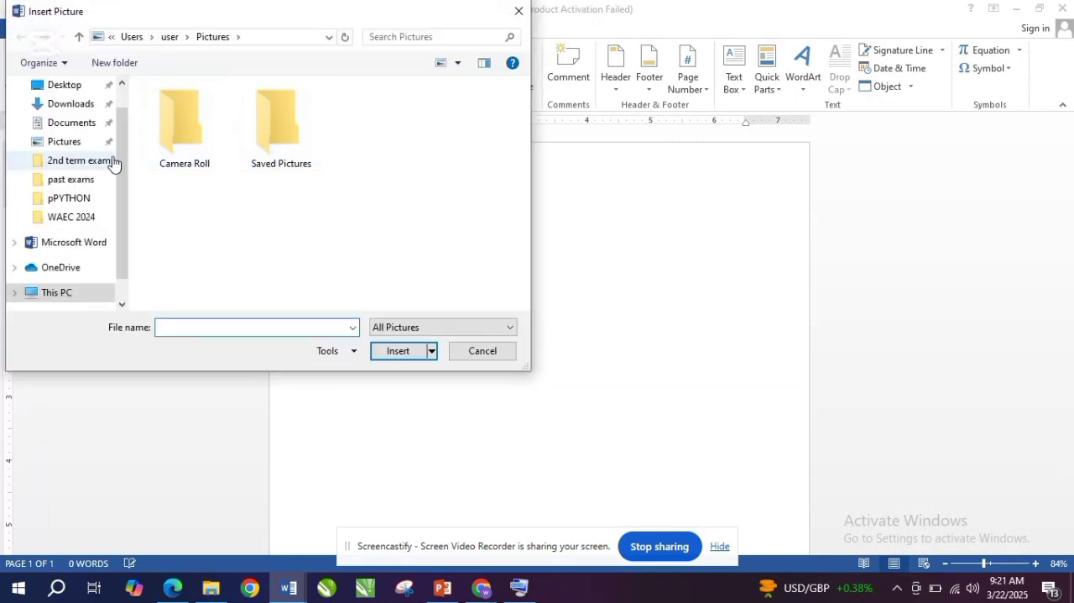
pyautogui.scroll(-2, 130, 193)
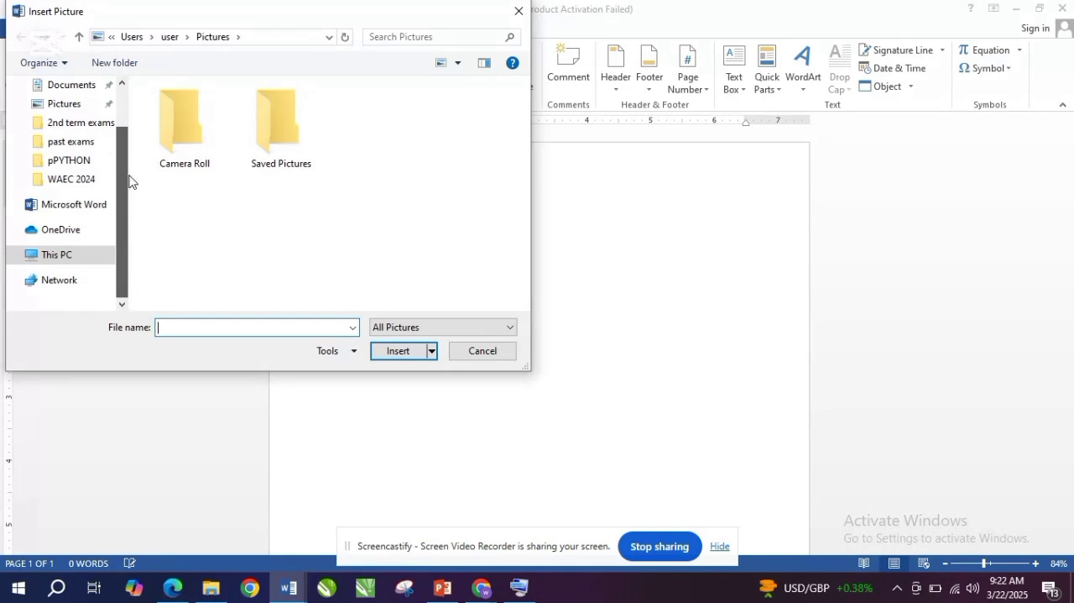
pyautogui.scroll(3, 130, 181)
pyautogui.click(288, 128)
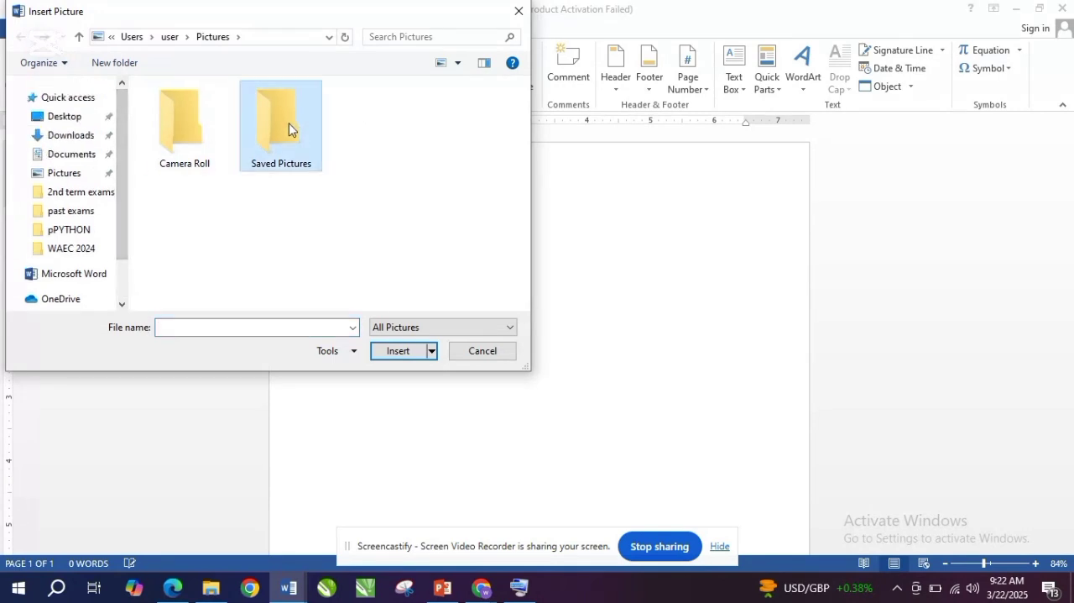
pyautogui.click(399, 351)
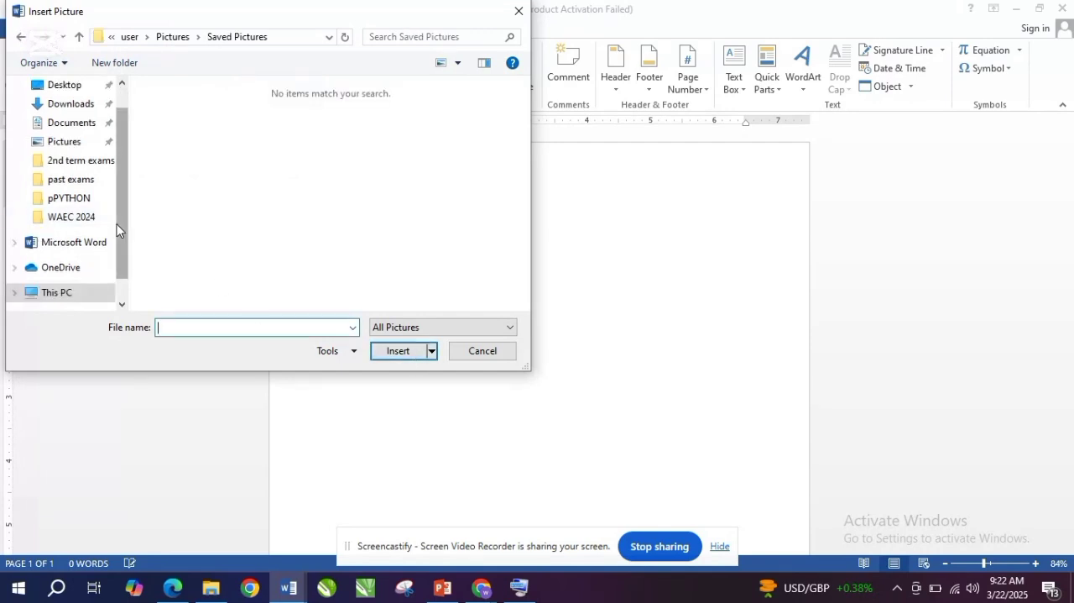
# - Check the Camera Roll folder for an image and return to the Pictures folder
pyautogui.moveTo(124, 229); pyautogui.dragTo(125, 209)
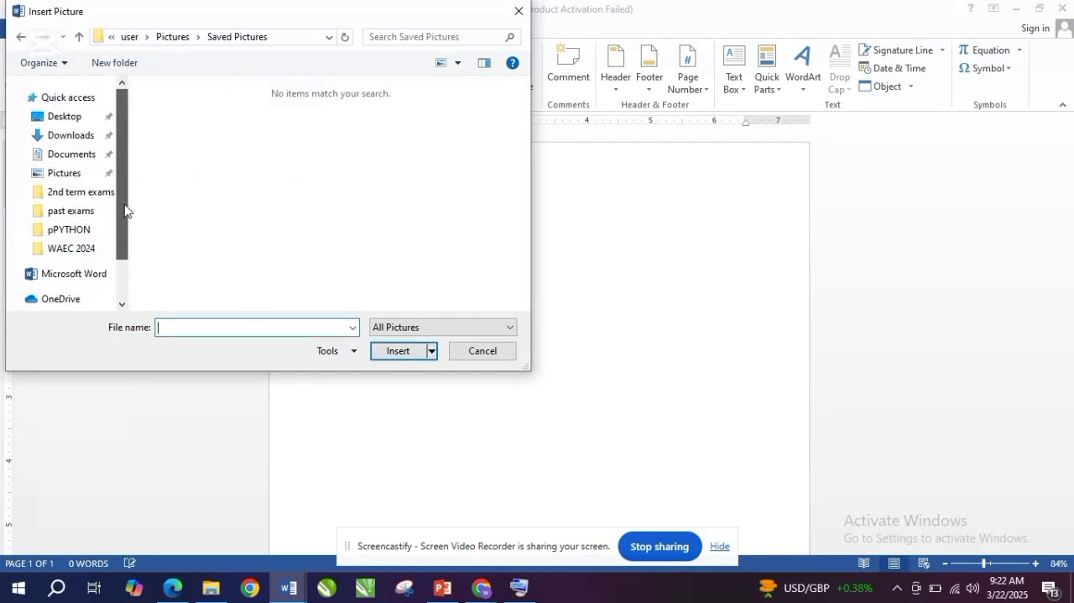
pyautogui.click(67, 174)
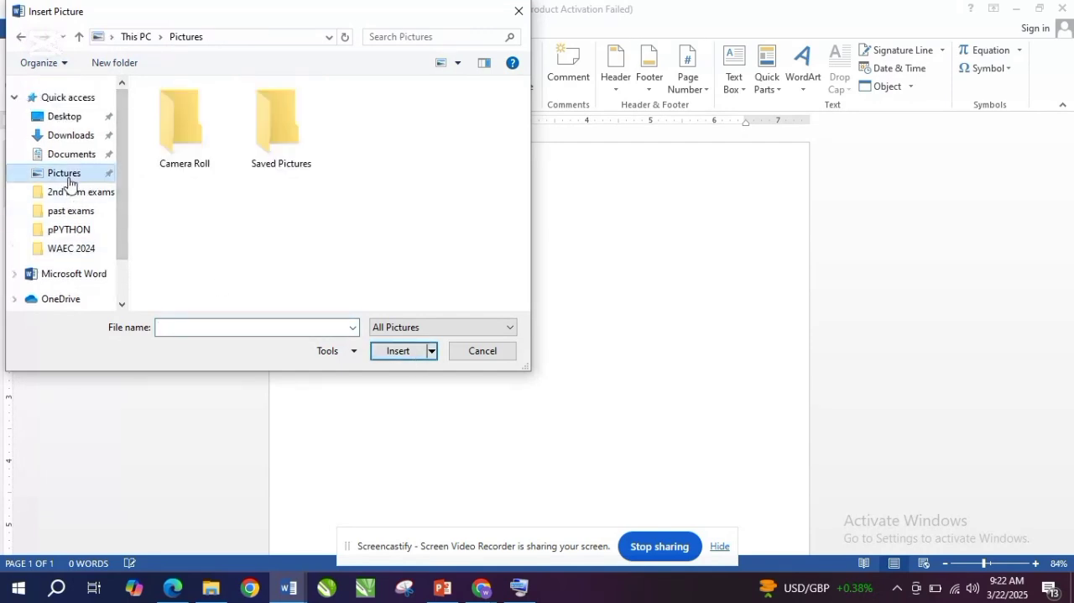
pyautogui.doubleClick(196, 144)
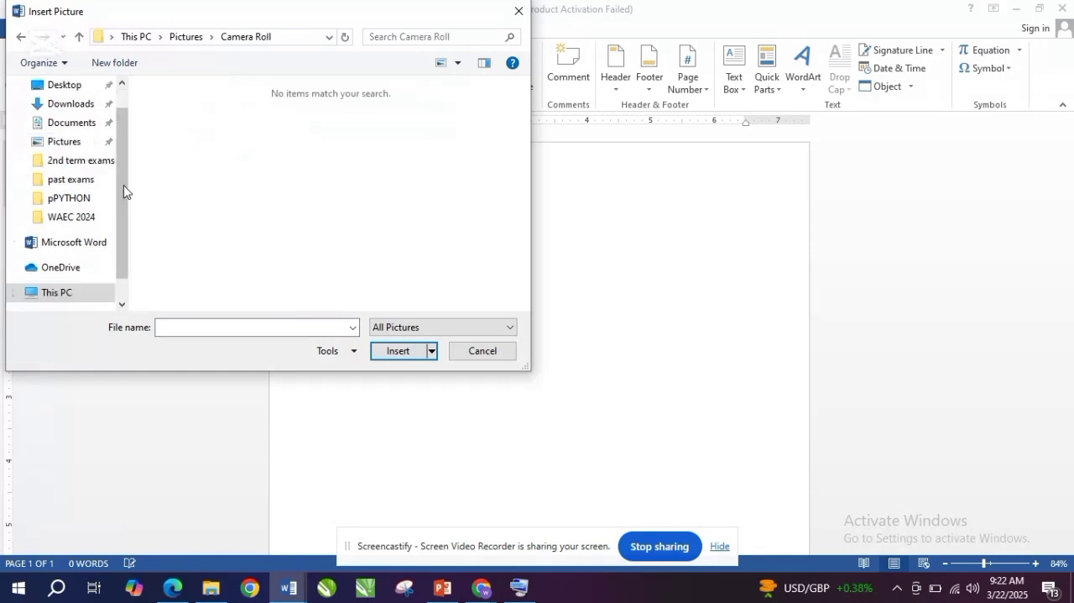
pyautogui.moveTo(124, 191); pyautogui.dragTo(120, 247)
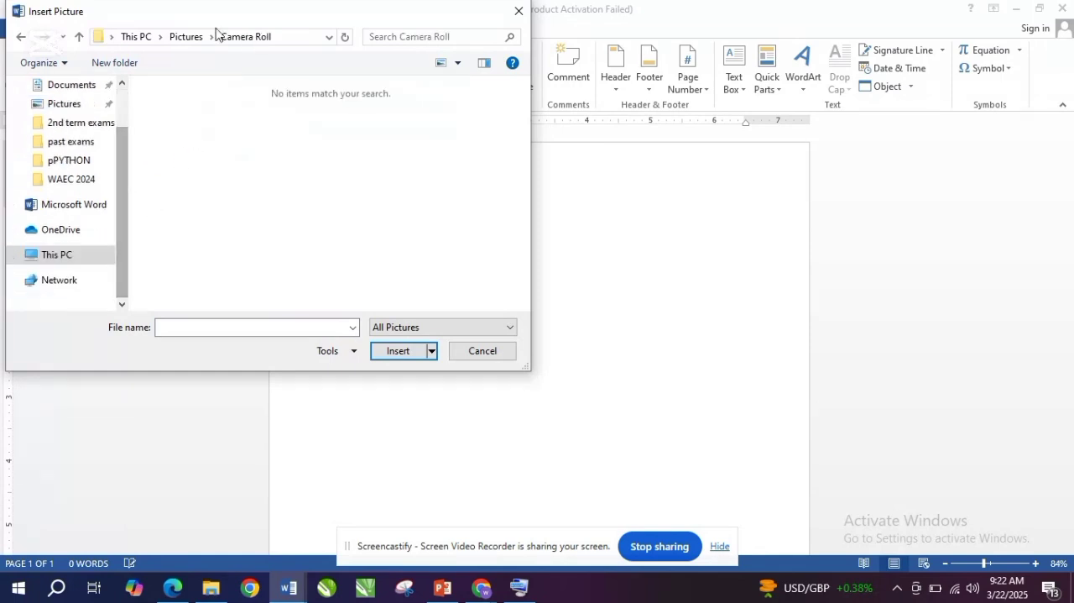
pyautogui.click(20, 37)
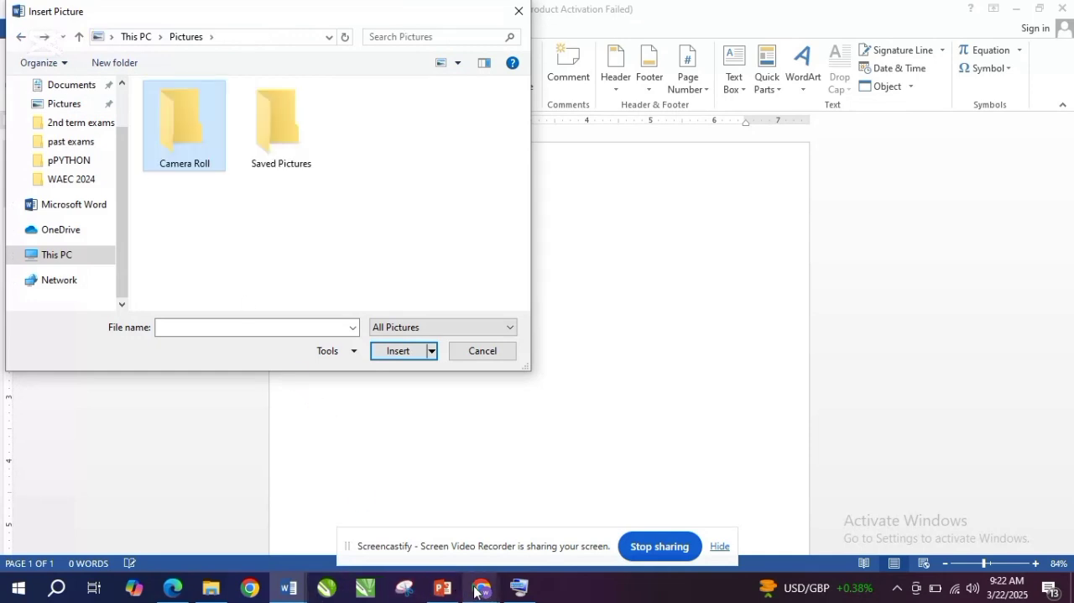
# - Switch to Chrome and search Google for "american flag image" in the iLovePDF tab
pyautogui.moveTo(475, 591)
pyautogui.click(449, 547)
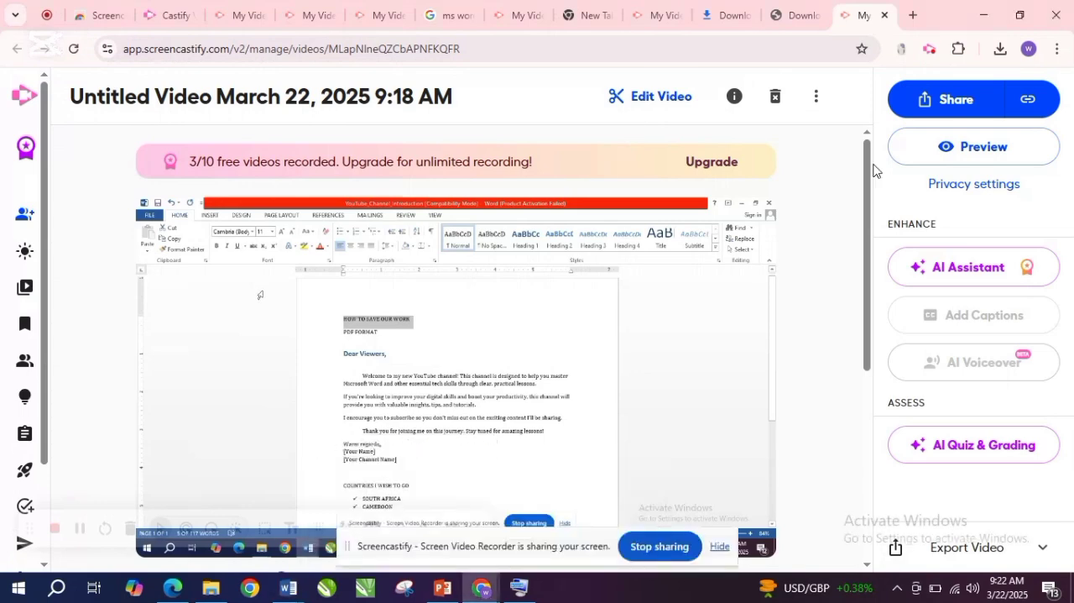
pyautogui.click(801, 15)
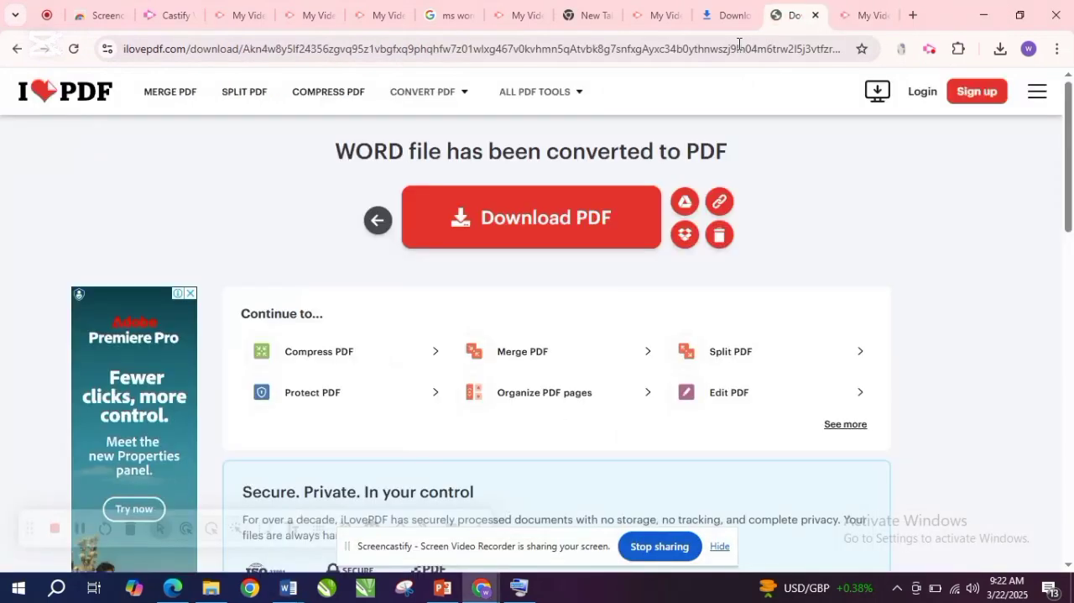
pyautogui.click(682, 49)
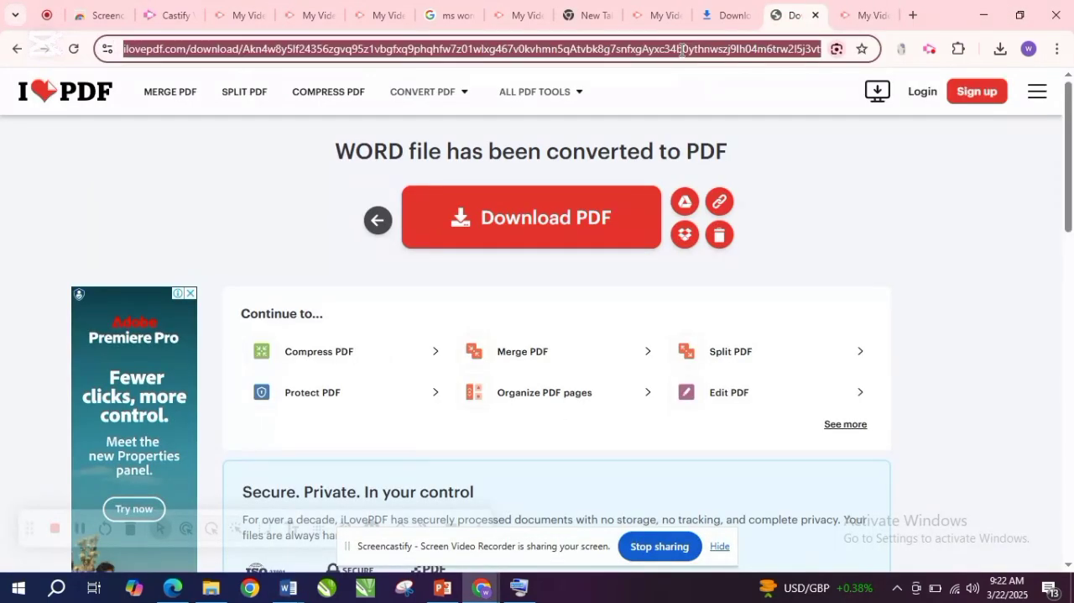
pyautogui.write('A')
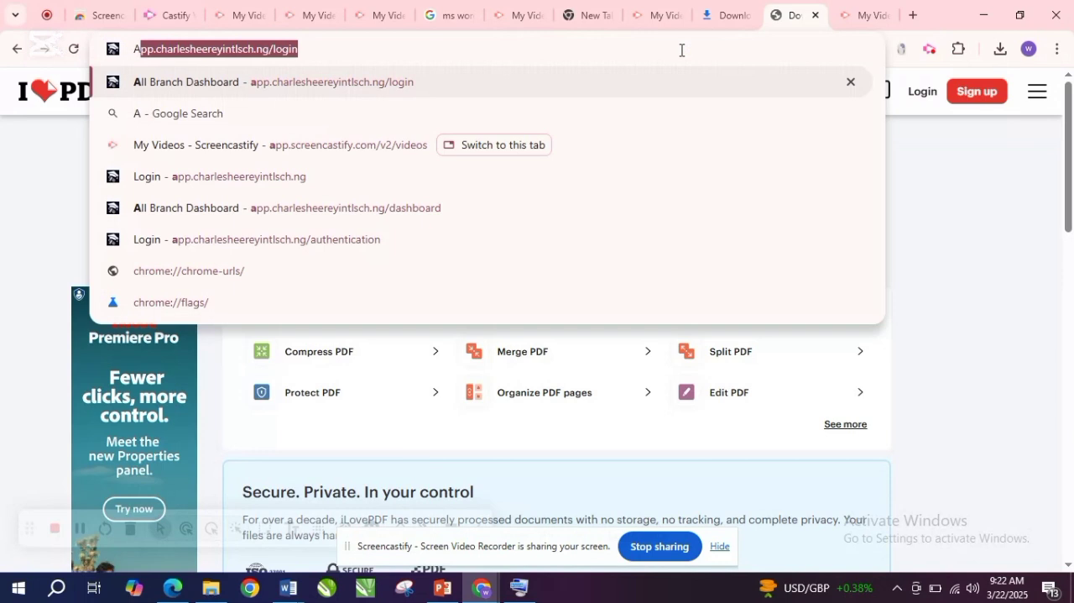
pyautogui.write('MERICAN')
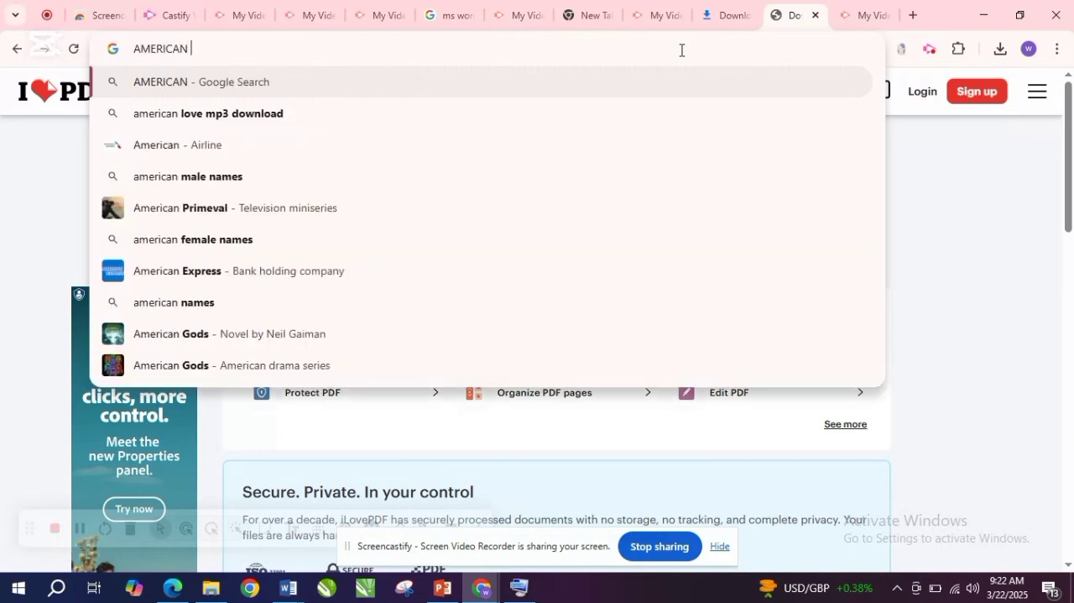
pyautogui.write(' FL')
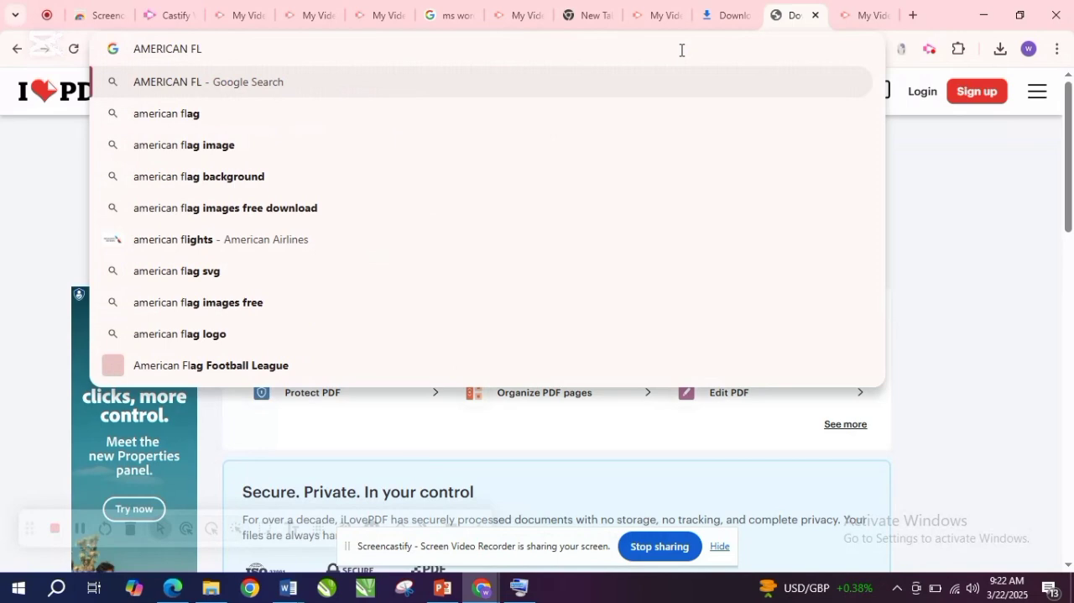
pyautogui.press('BackSpace')
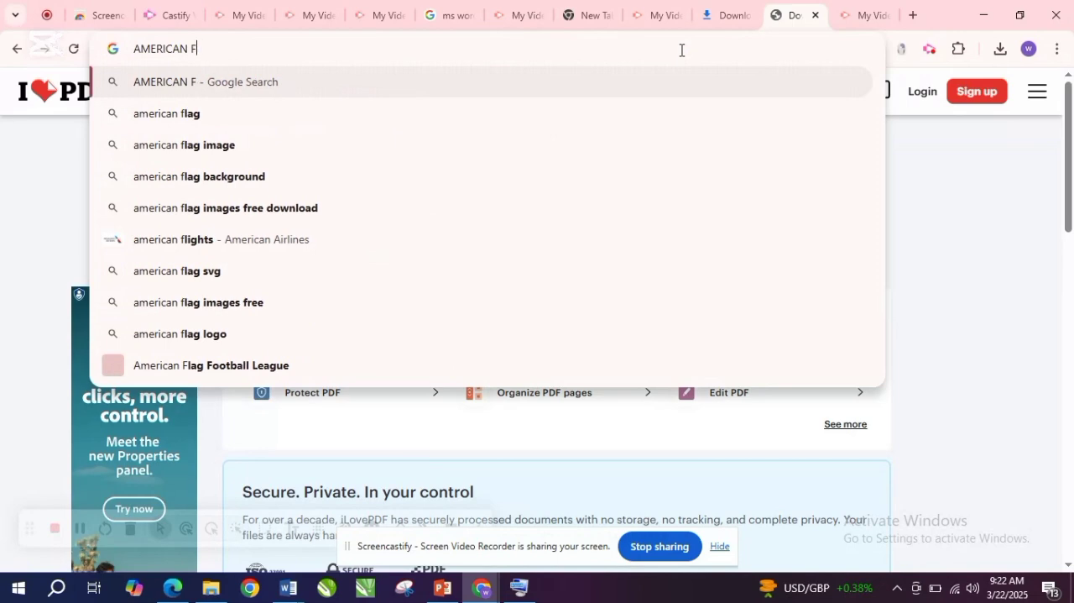
pyautogui.write('LA')
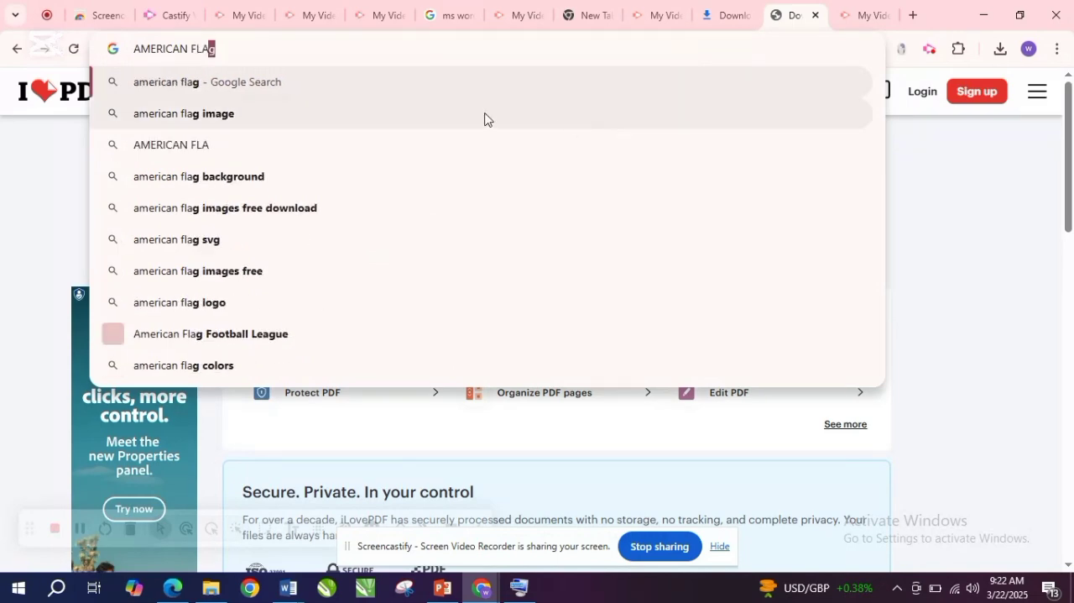
pyautogui.click(485, 114)
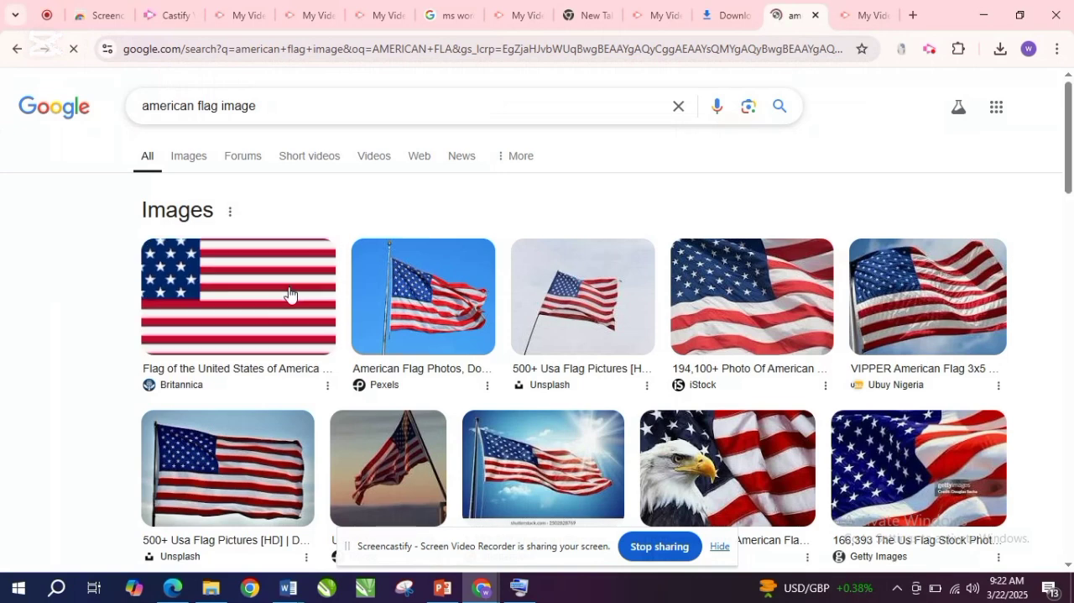
# - Preview the Unsplash picture of the American flag on a pole against a pale sky
pyautogui.click(553, 312)
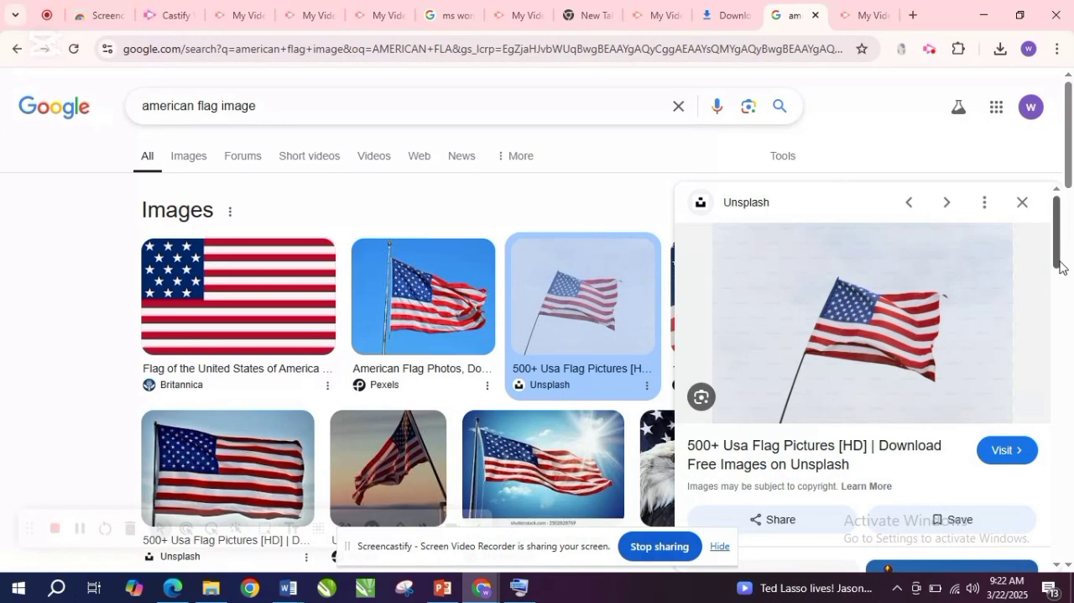
pyautogui.scroll(-5, 1058, 262)
pyautogui.scroll(5, 1059, 243)
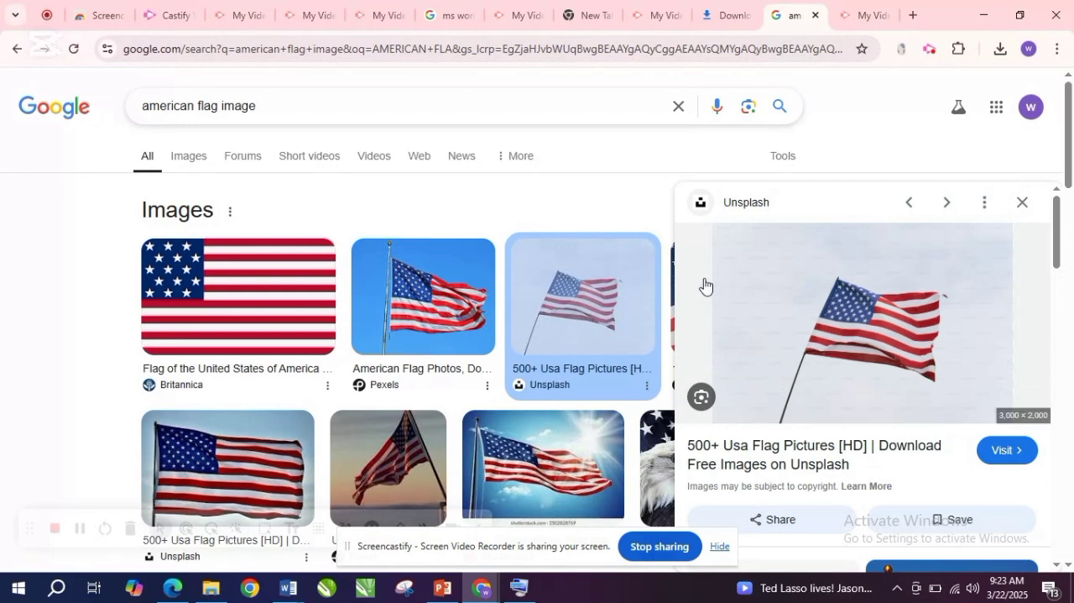
# - Restrict the results to images and open the preview of AtulHost's waving American flag picture
pyautogui.click(199, 167)
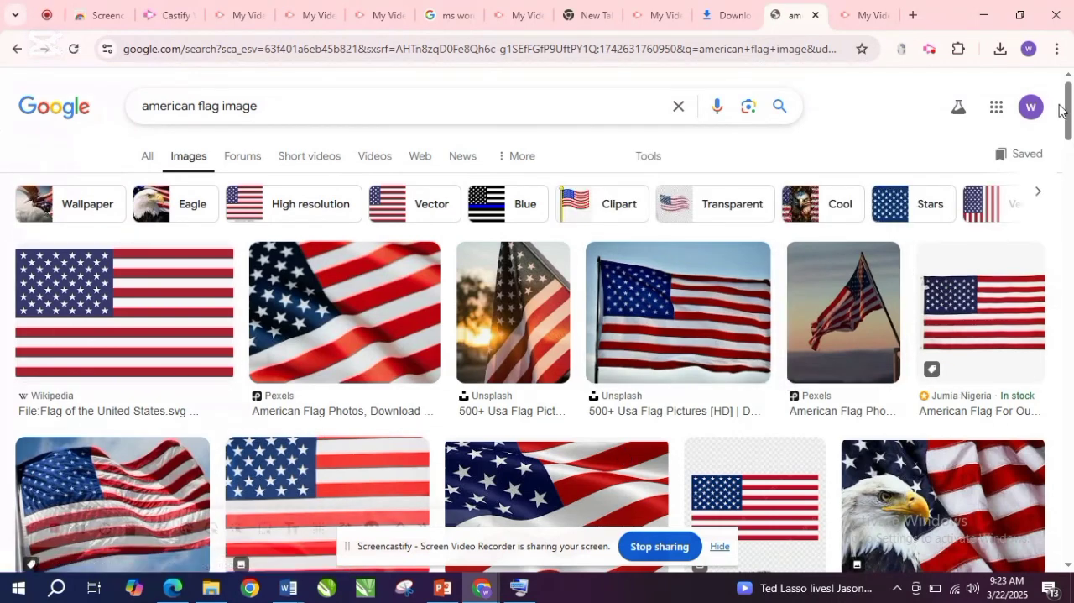
pyautogui.moveTo(1069, 110); pyautogui.dragTo(1071, 158)
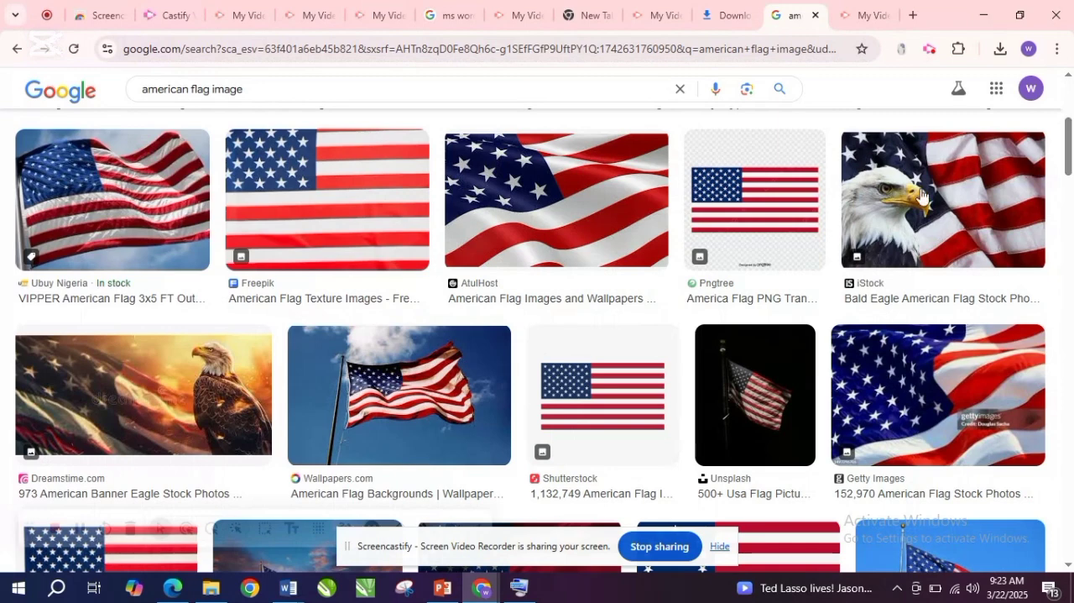
pyautogui.click(501, 242)
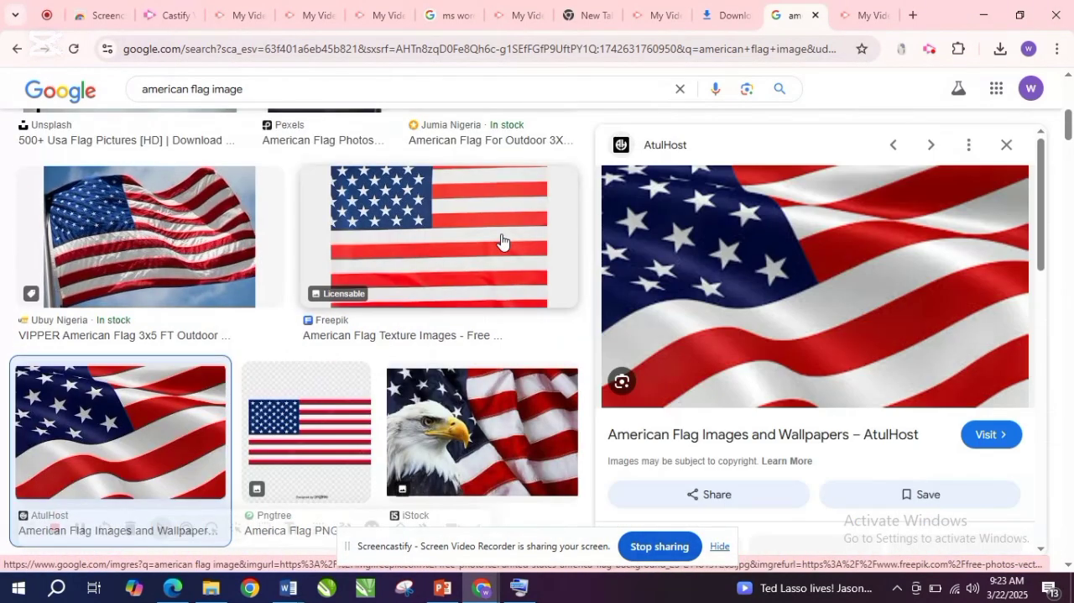
# - Save the previewed waving flag image as a JPEG named american-flag in the Saved Pictures folder
pyautogui.rightClick(930, 234)
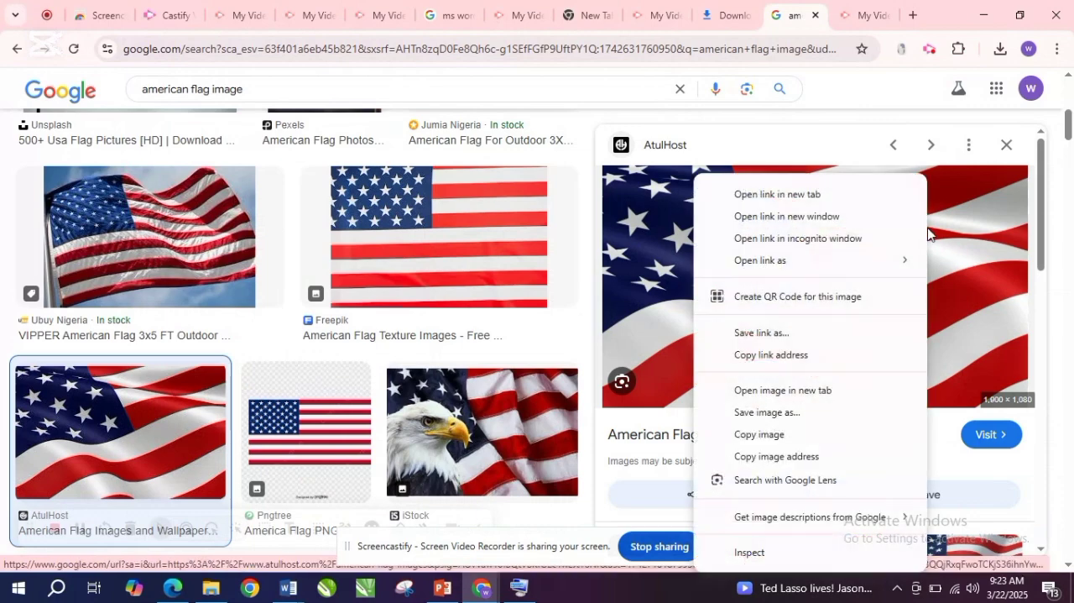
pyautogui.click(804, 411)
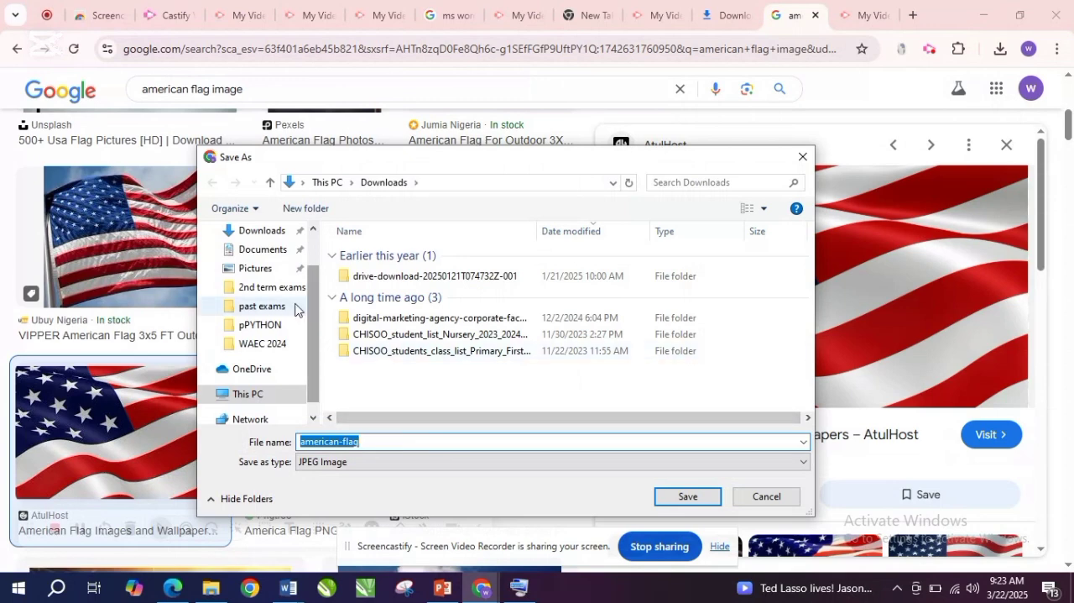
pyautogui.click(271, 276)
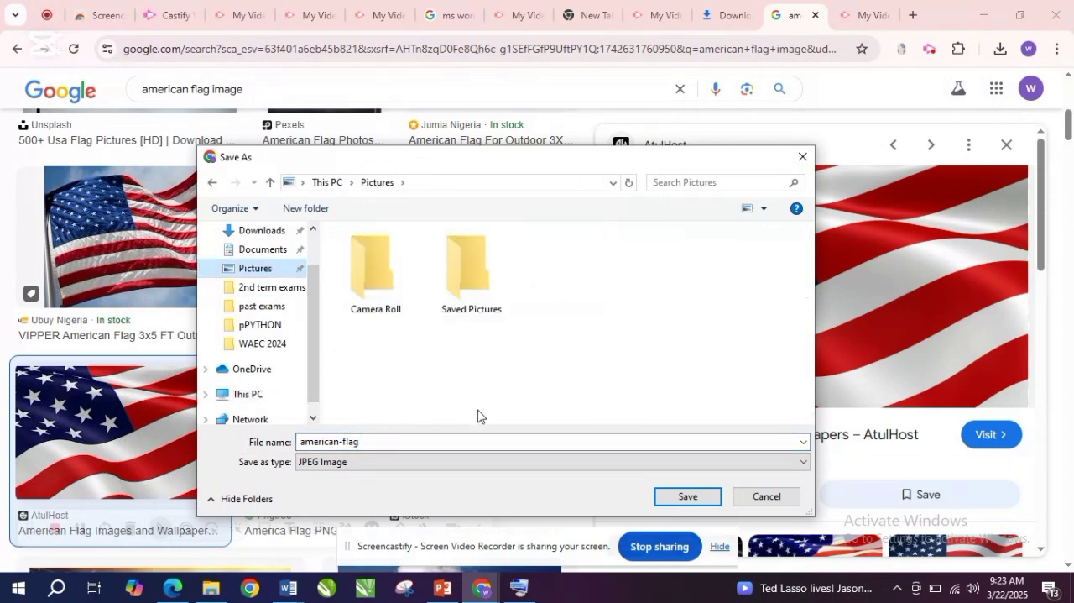
pyautogui.click(472, 295)
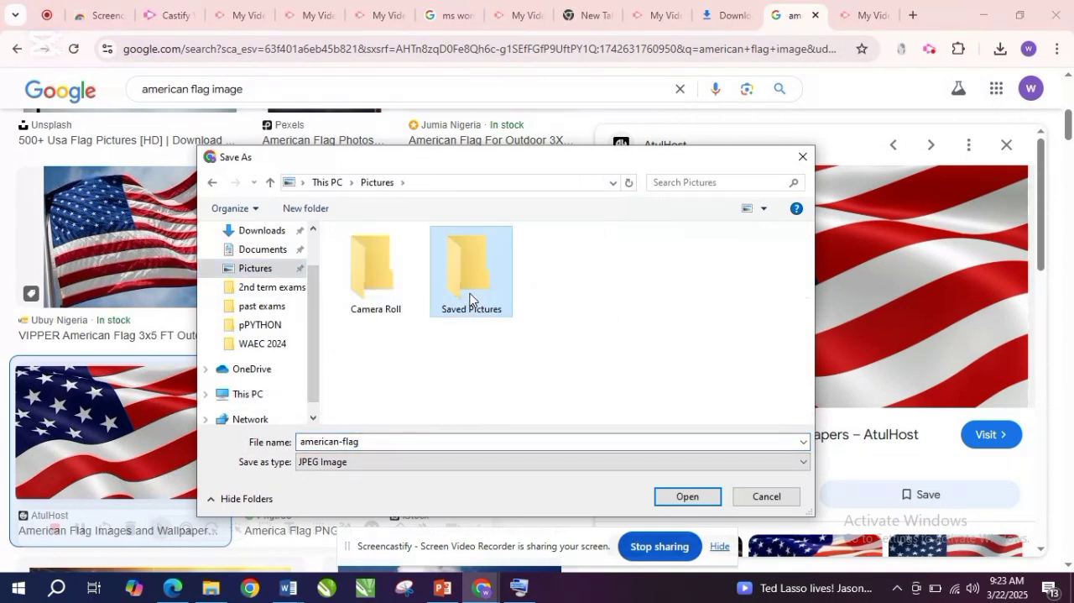
pyautogui.click(677, 500)
pyautogui.click(679, 498)
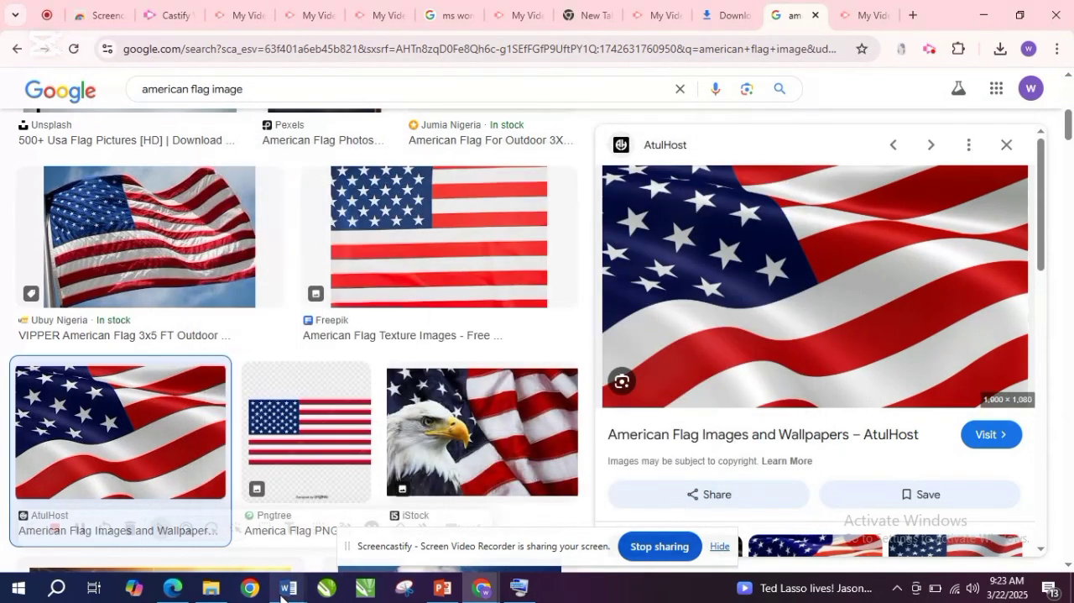
# - Switch to Document3 in Word and insert the american-flag picture from the Saved Pictures folder
pyautogui.moveTo(286, 592)
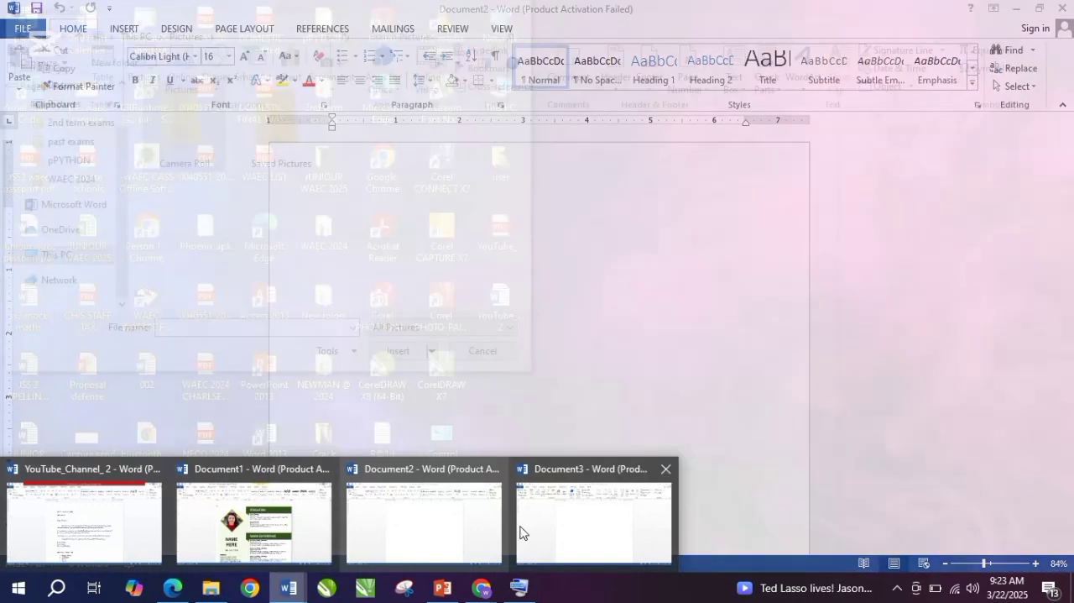
pyautogui.click(551, 515)
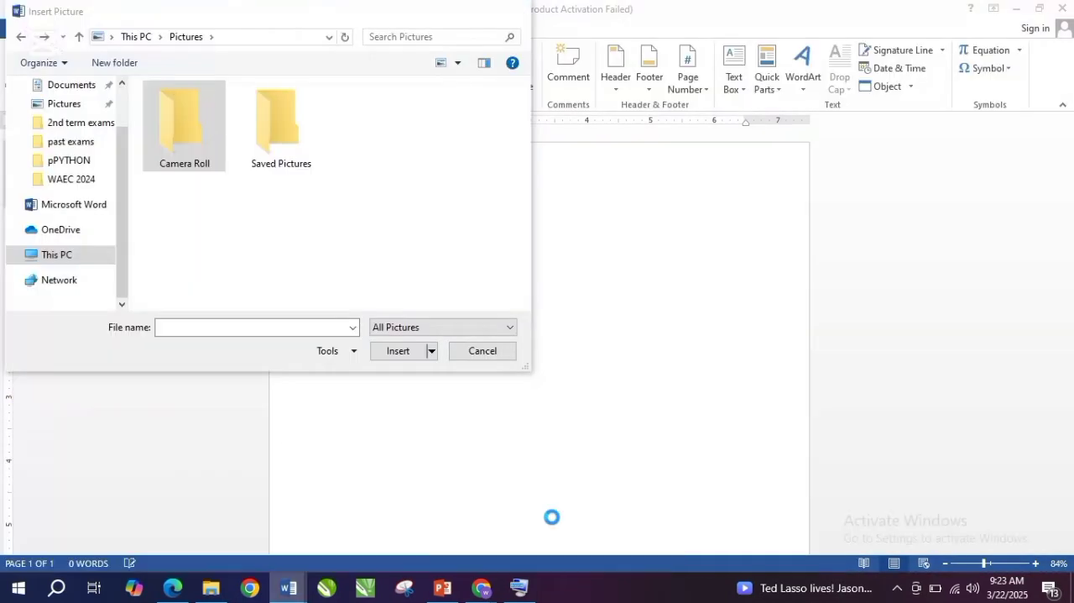
pyautogui.doubleClick(285, 160)
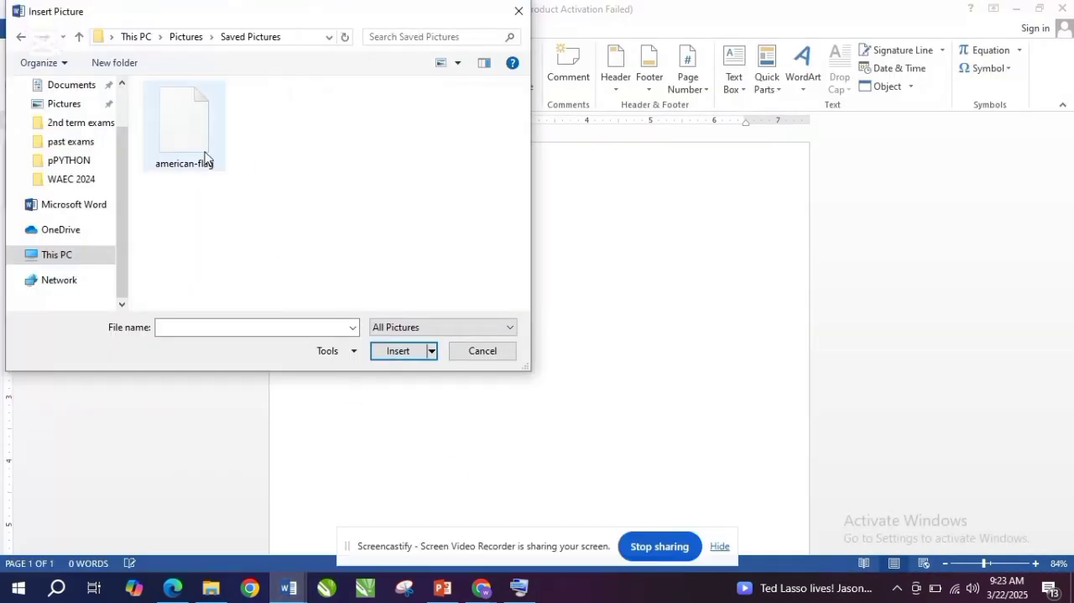
pyautogui.click(206, 158)
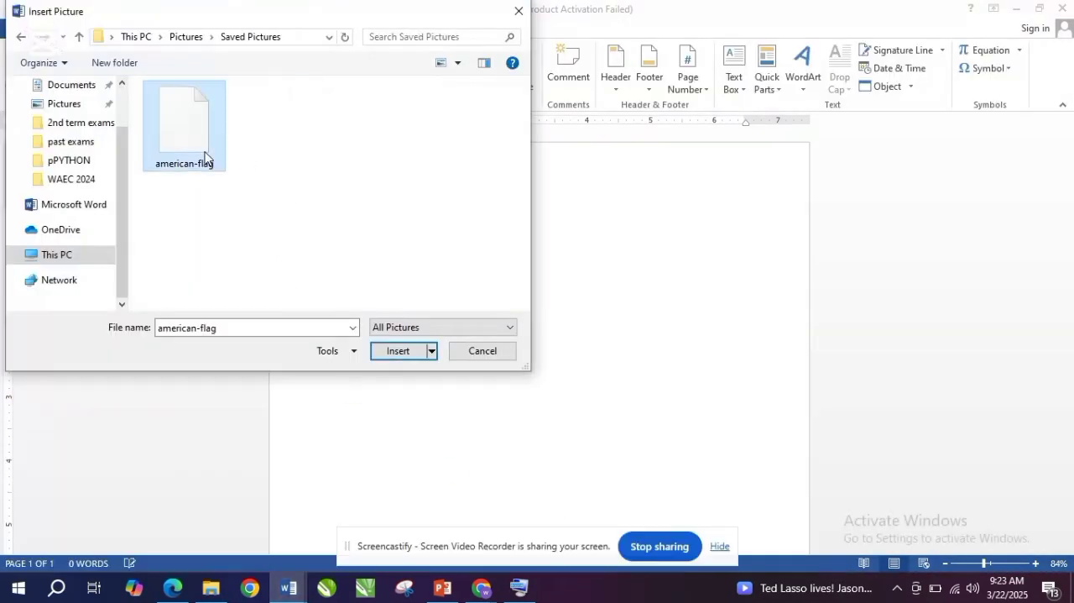
pyautogui.click(391, 351)
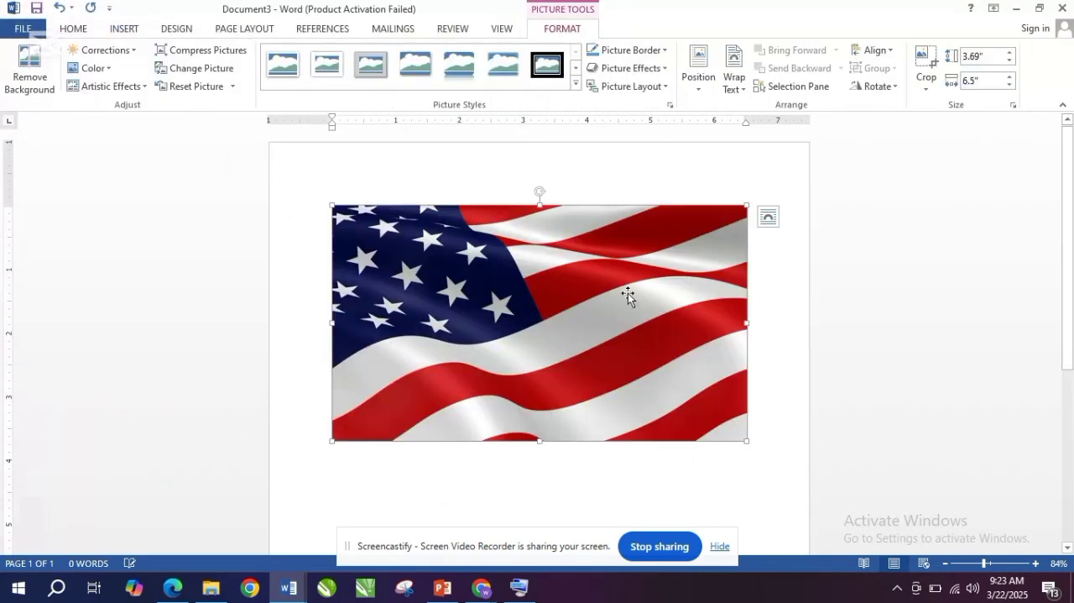
# - Shrink the flag picture to about 2.5 by 4.39 inches and try to move it on the page
pyautogui.moveTo(746, 205); pyautogui.dragTo(666, 210)
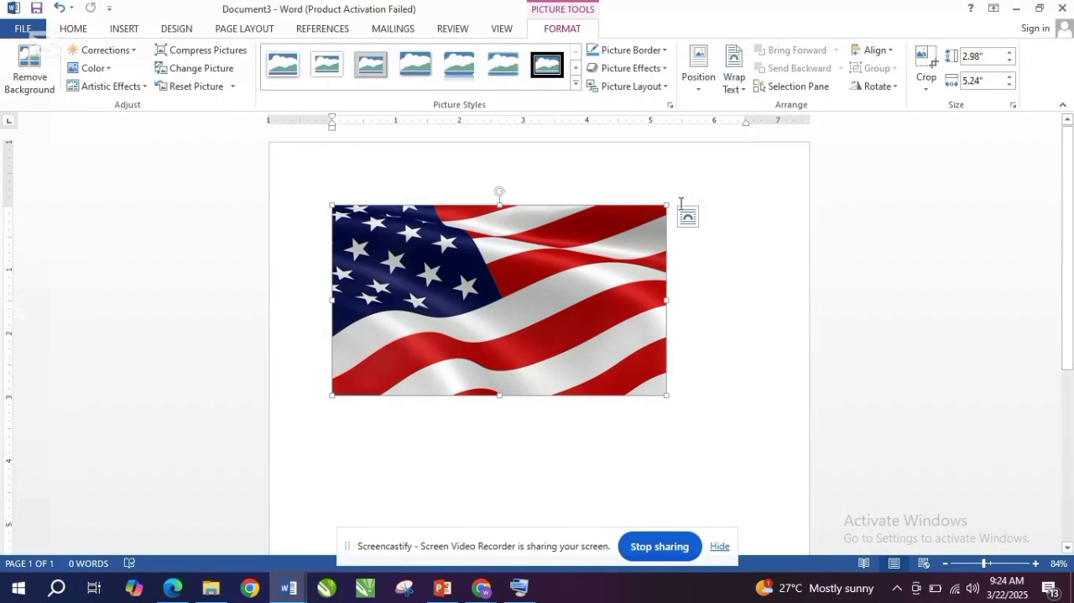
pyautogui.moveTo(663, 207); pyautogui.dragTo(570, 247)
pyautogui.moveTo(356, 236); pyautogui.dragTo(356, 236)
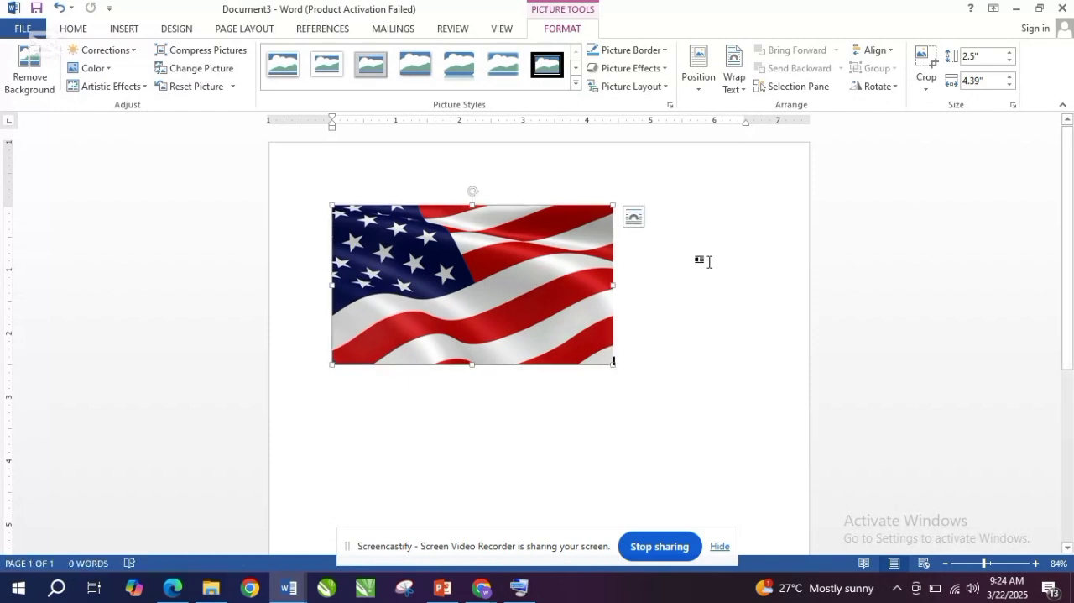
pyautogui.click(734, 243)
pyautogui.click(582, 252)
# - Set the flag picture's text wrapping to Square
pyautogui.click(741, 82)
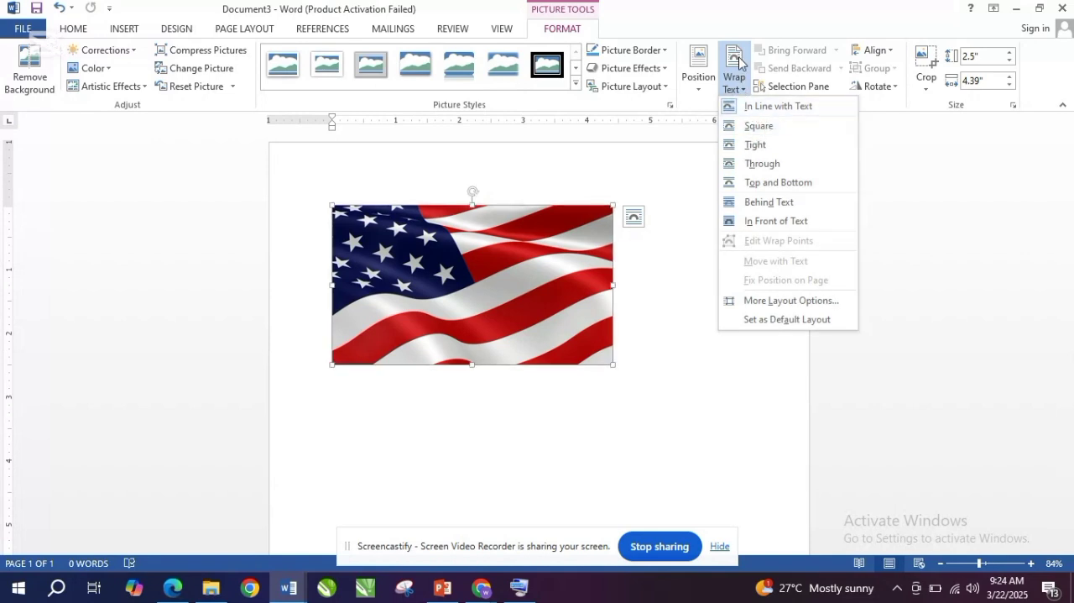
pyautogui.click(686, 213)
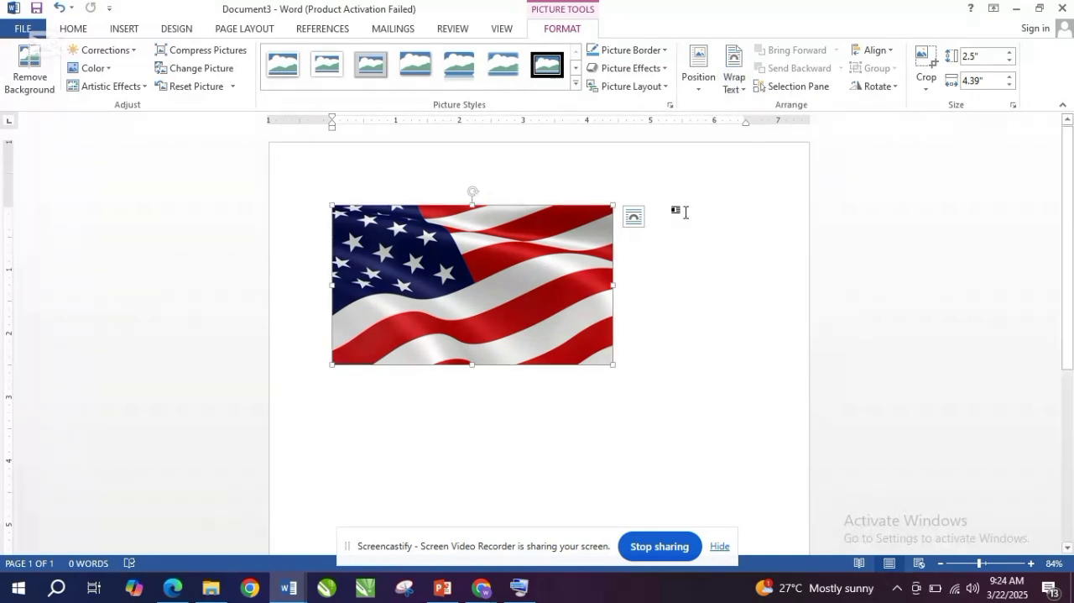
pyautogui.click(642, 440)
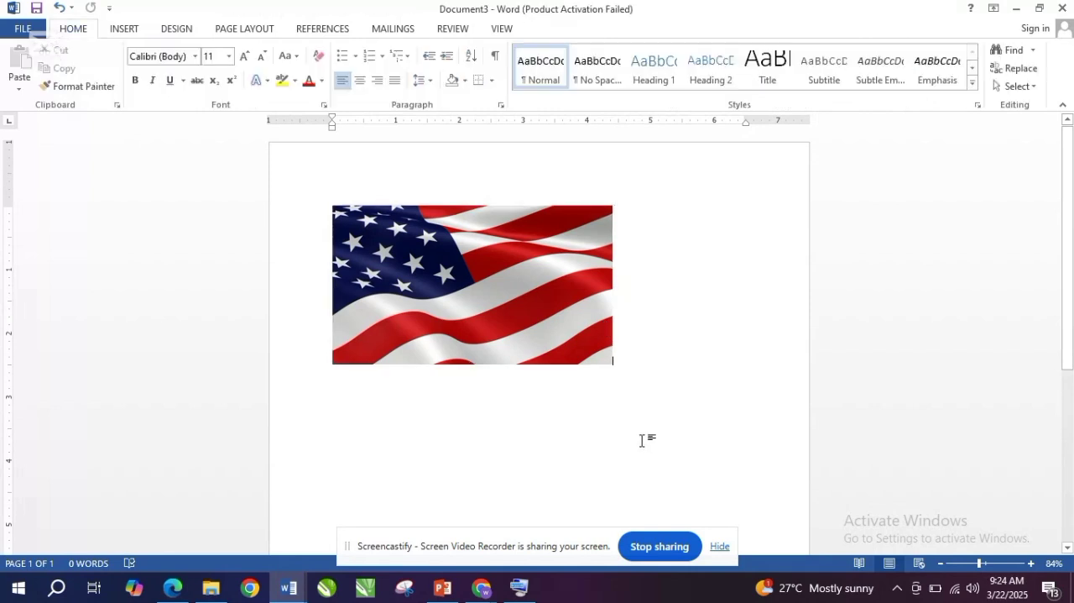
pyautogui.click(528, 324)
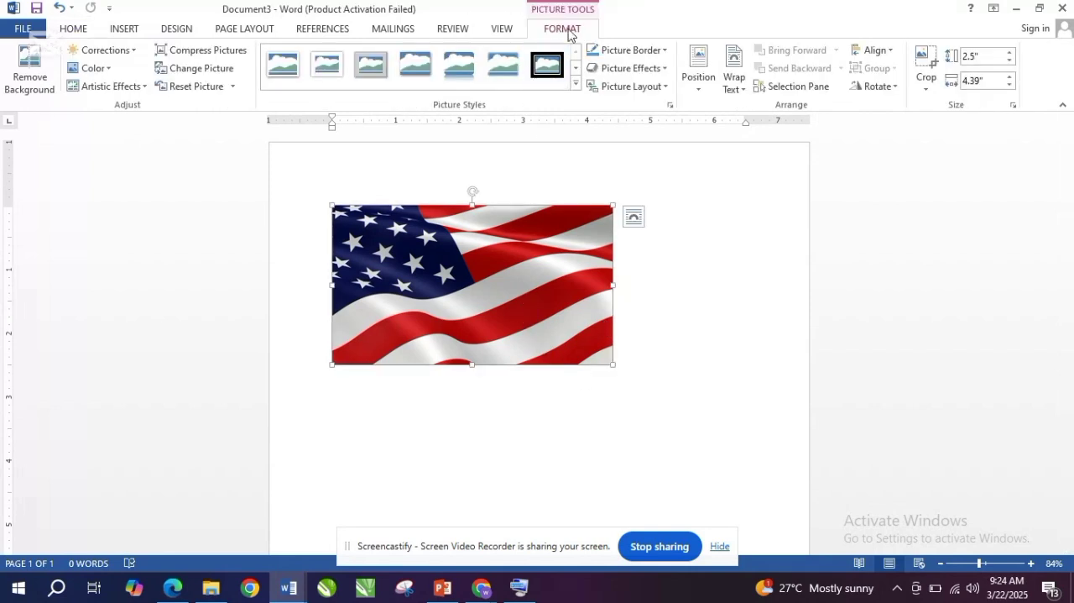
pyautogui.click(735, 84)
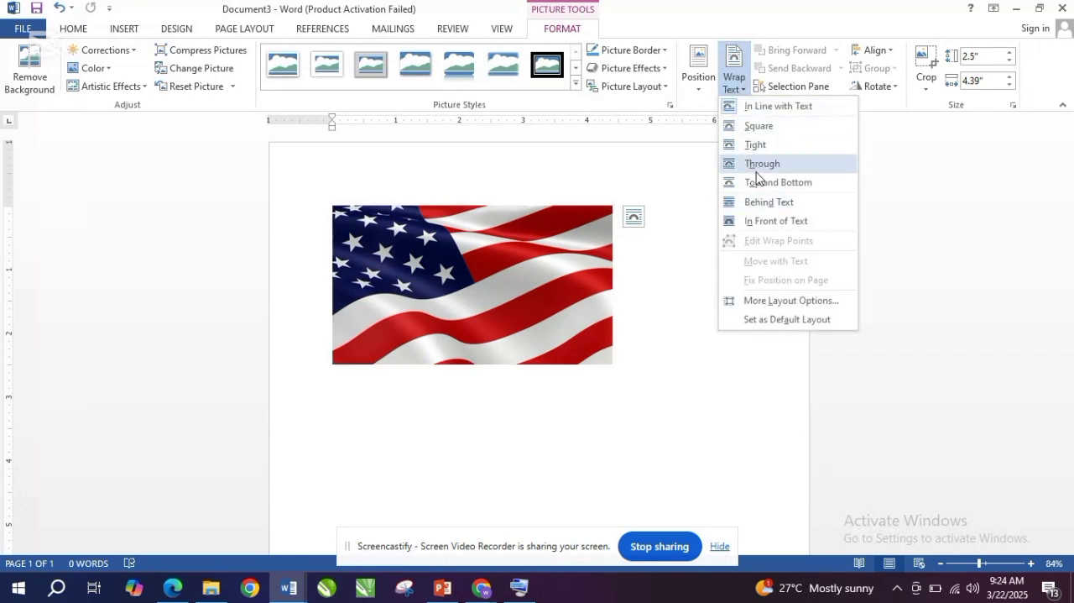
pyautogui.click(758, 133)
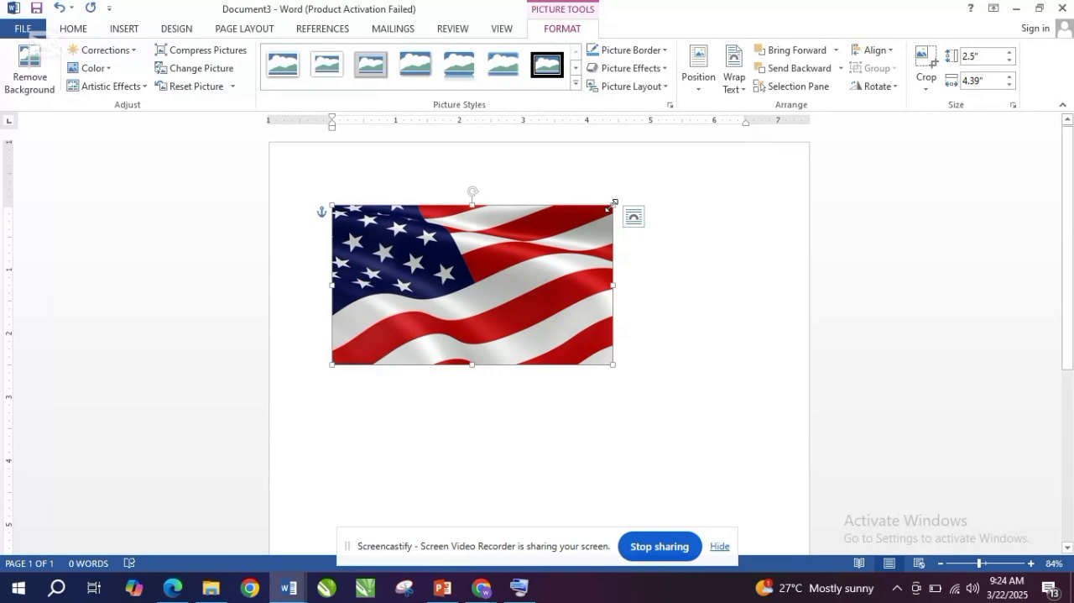
# - Shrink the flag picture to about 0.85 by 1.5 inches and move it to the page's upper-left corner area
pyautogui.moveTo(613, 205); pyautogui.dragTo(429, 310)
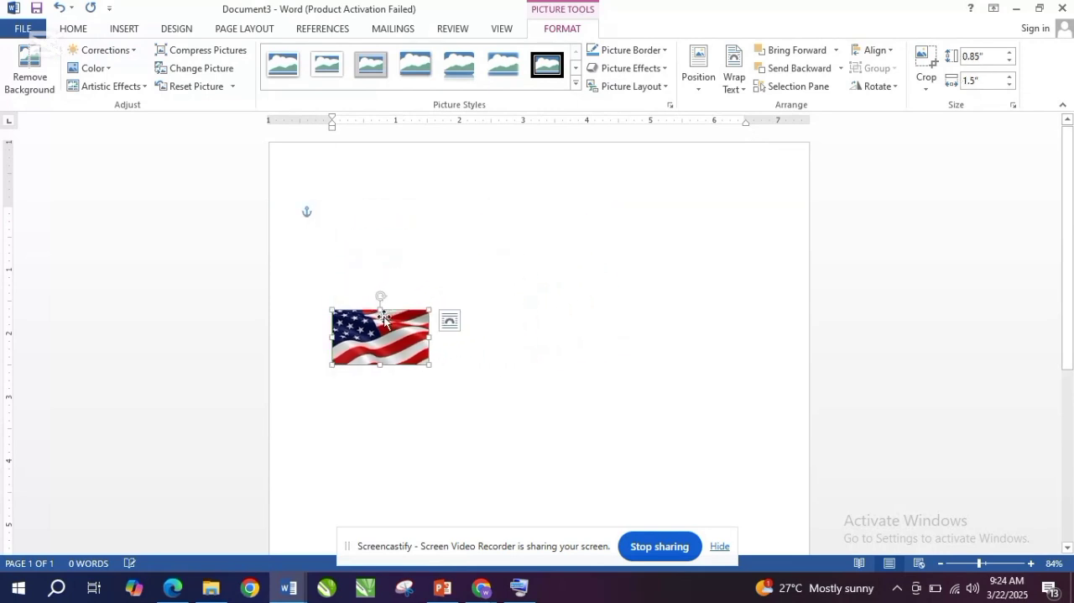
pyautogui.moveTo(382, 336); pyautogui.dragTo(370, 236)
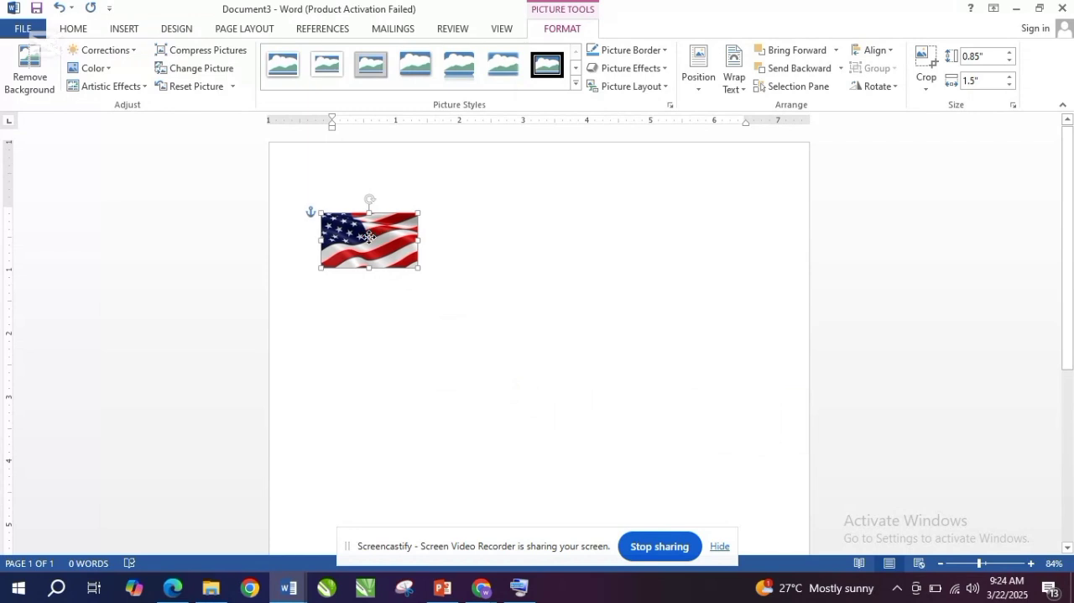
pyautogui.click(420, 411)
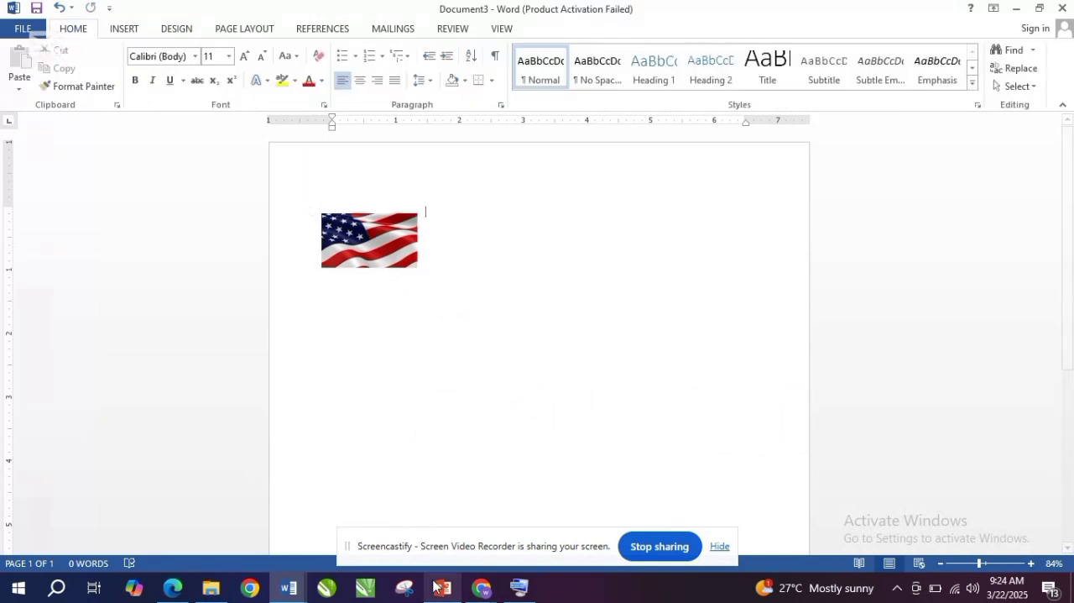
# - Check the Inserting Elements slide in PowerPoint and return to Document3 in Word
pyautogui.moveTo(442, 594)
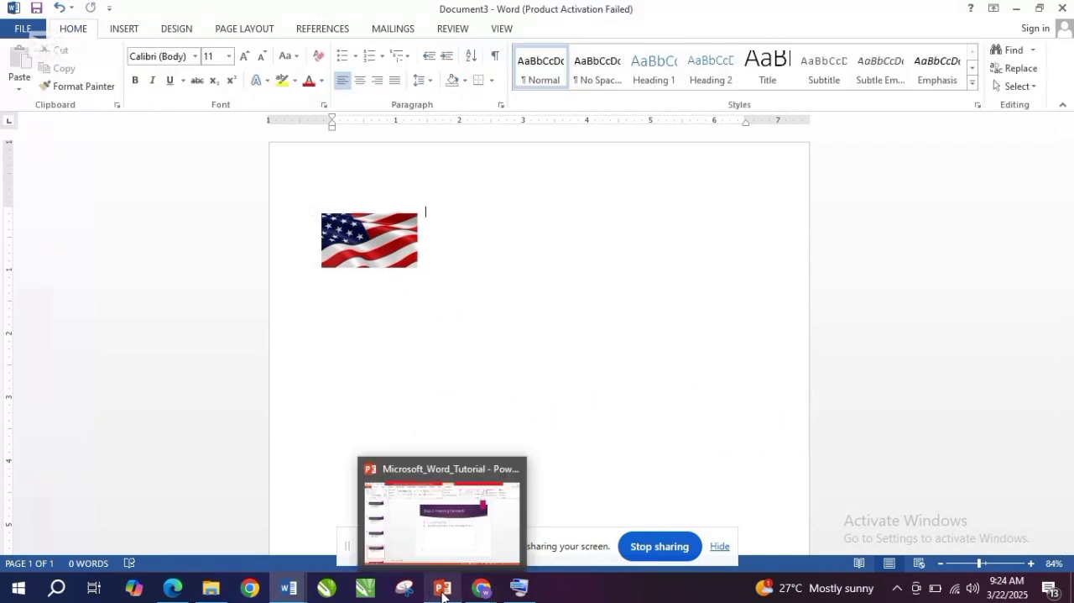
pyautogui.click(449, 549)
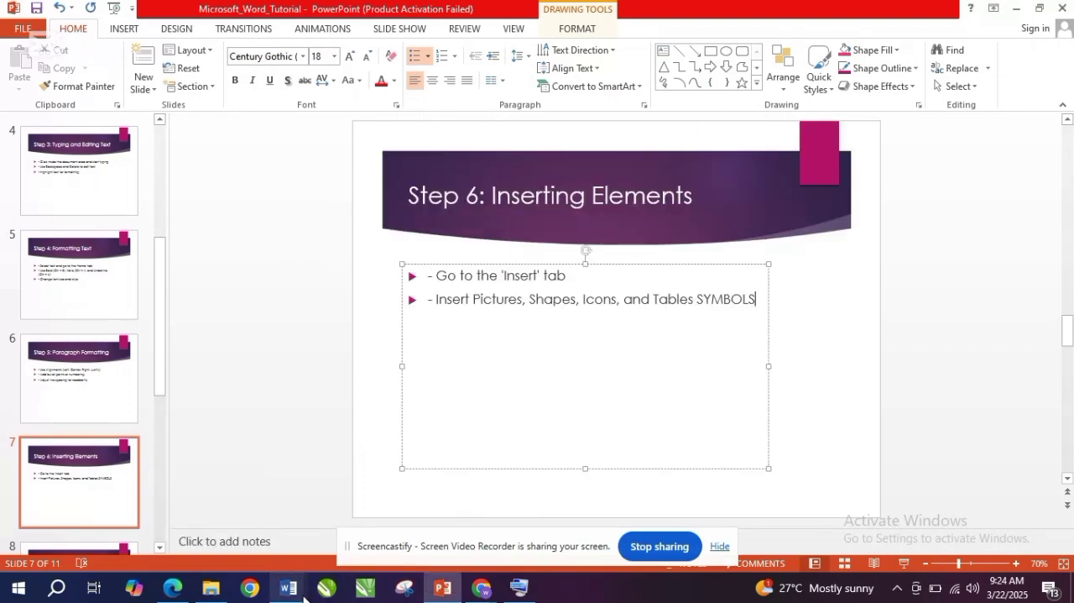
pyautogui.moveTo(302, 591)
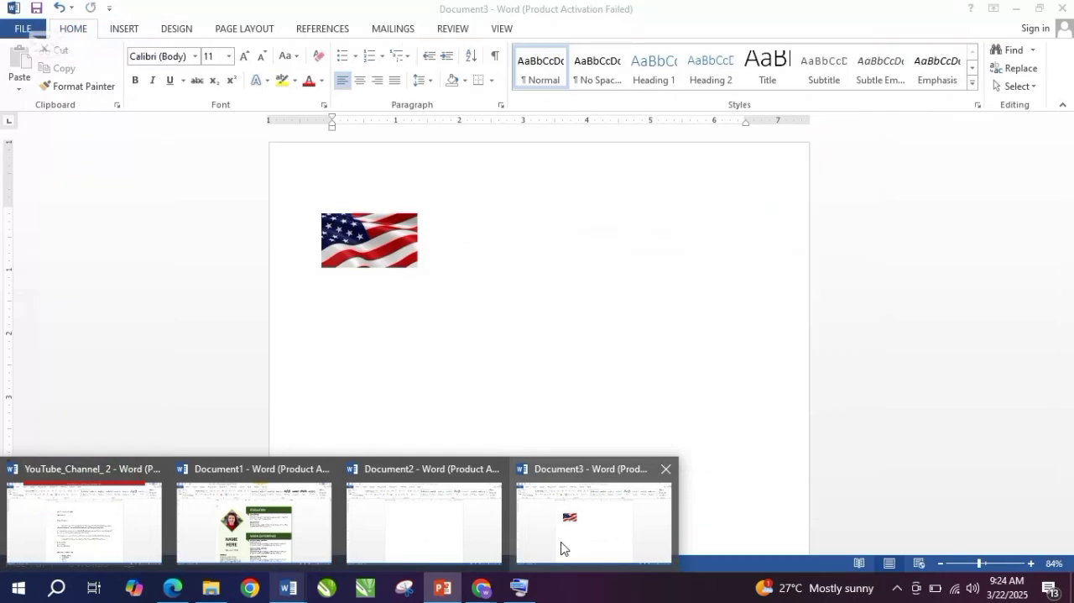
pyautogui.click(562, 547)
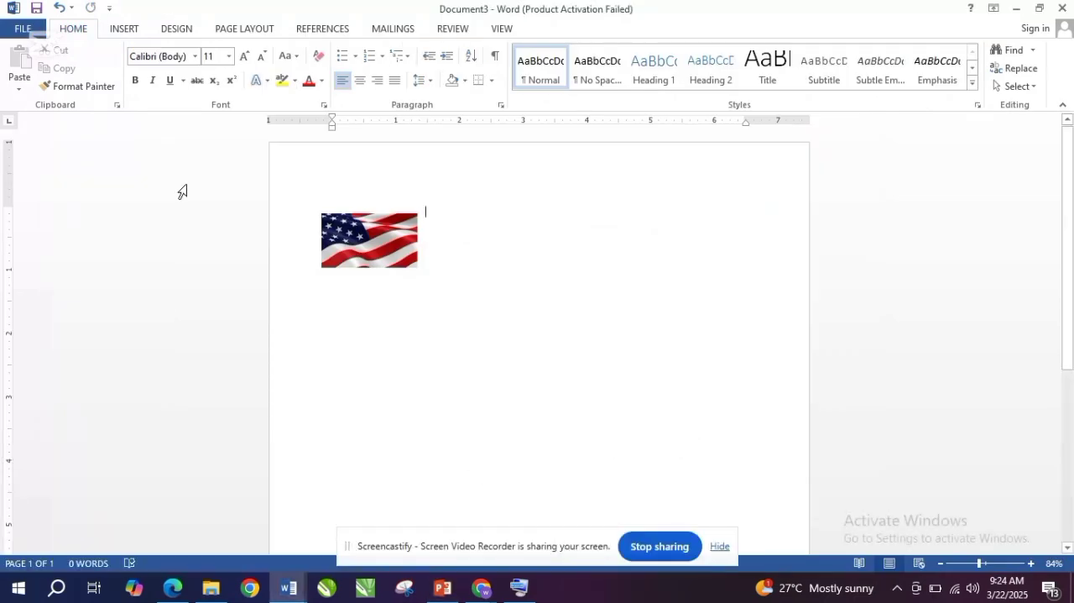
# - Draw a 5-Point Star below and to the right of the flag and shrink it to about 0.96 by 0.91 inches
pyautogui.click(125, 31)
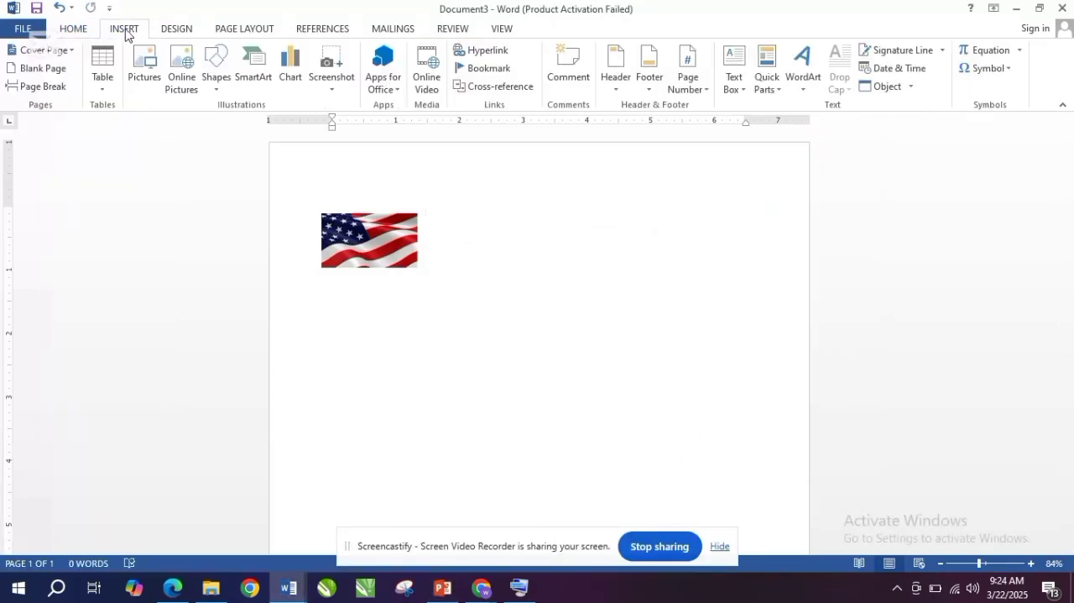
pyautogui.click(216, 84)
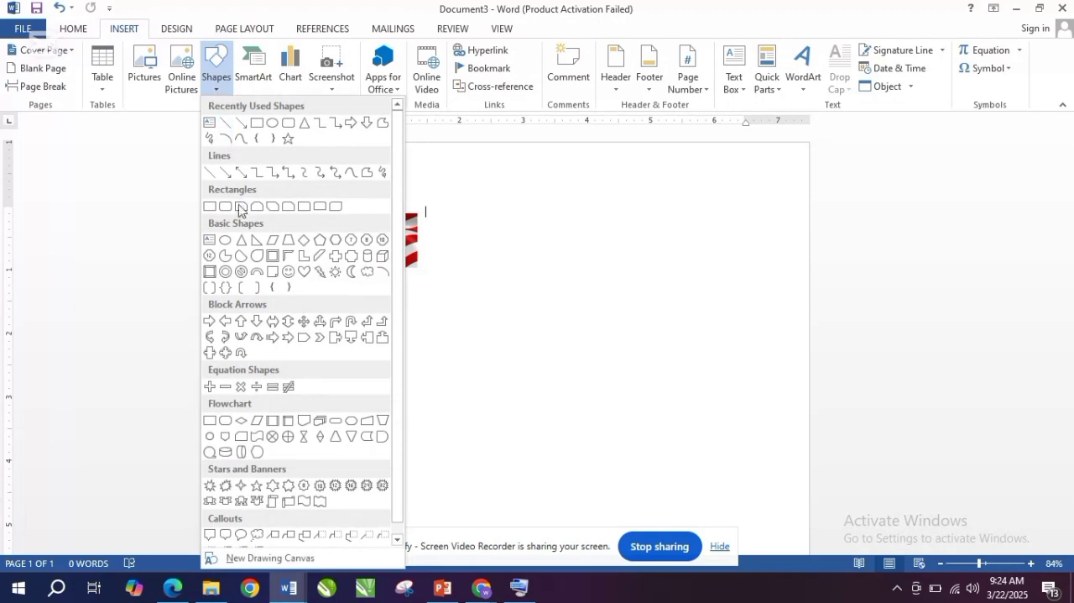
pyautogui.moveTo(400, 171); pyautogui.dragTo(400, 206)
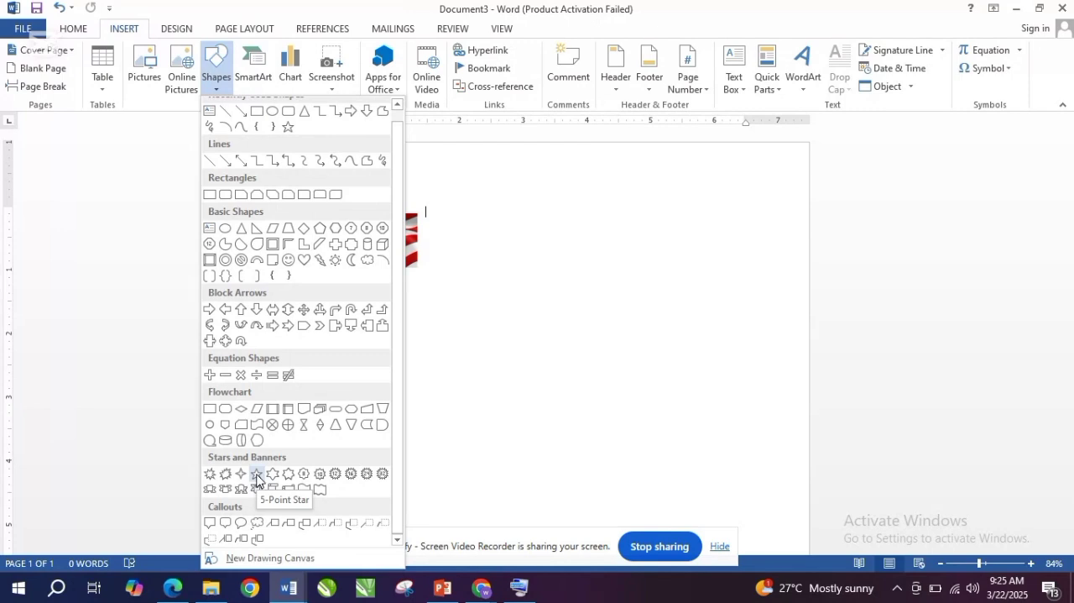
pyautogui.click(256, 478)
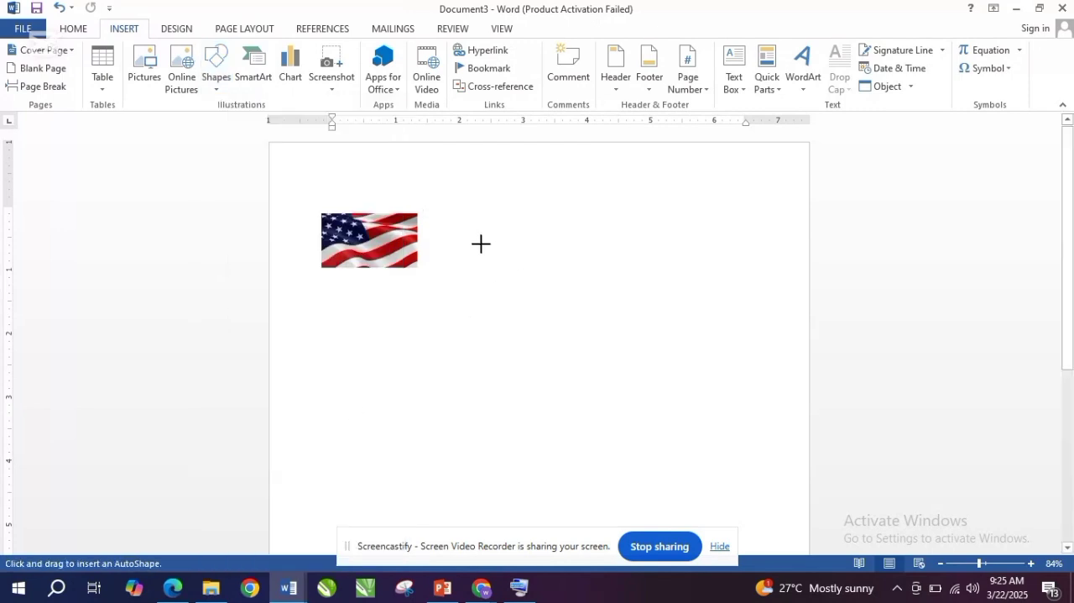
pyautogui.moveTo(479, 242); pyautogui.dragTo(604, 367)
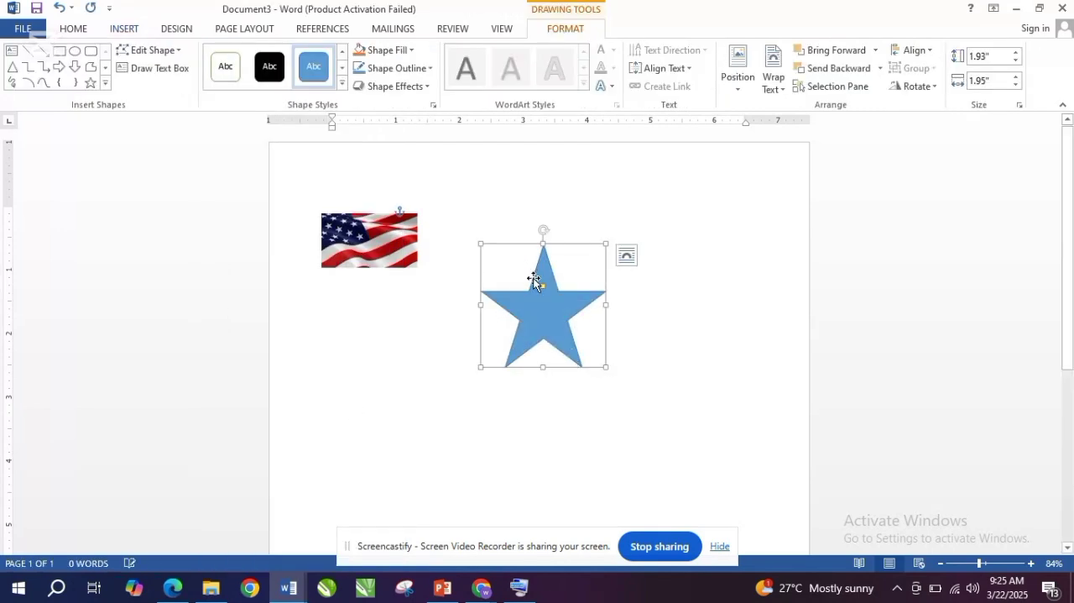
pyautogui.moveTo(544, 288)
pyautogui.mouseDown()
pyautogui.moveTo(545, 304)
pyautogui.moveTo(550, 288)
pyautogui.mouseUp()
pyautogui.moveTo(606, 243); pyautogui.dragTo(540, 305)
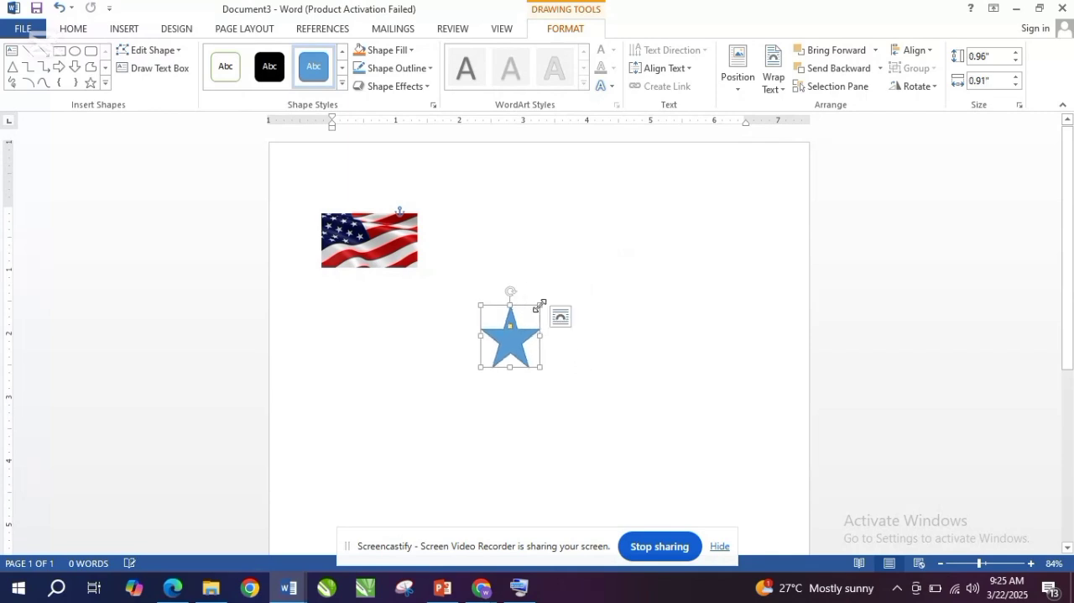
# - Try the solid black shape style on the star and replace it with the shaded gold style
pyautogui.click(260, 74)
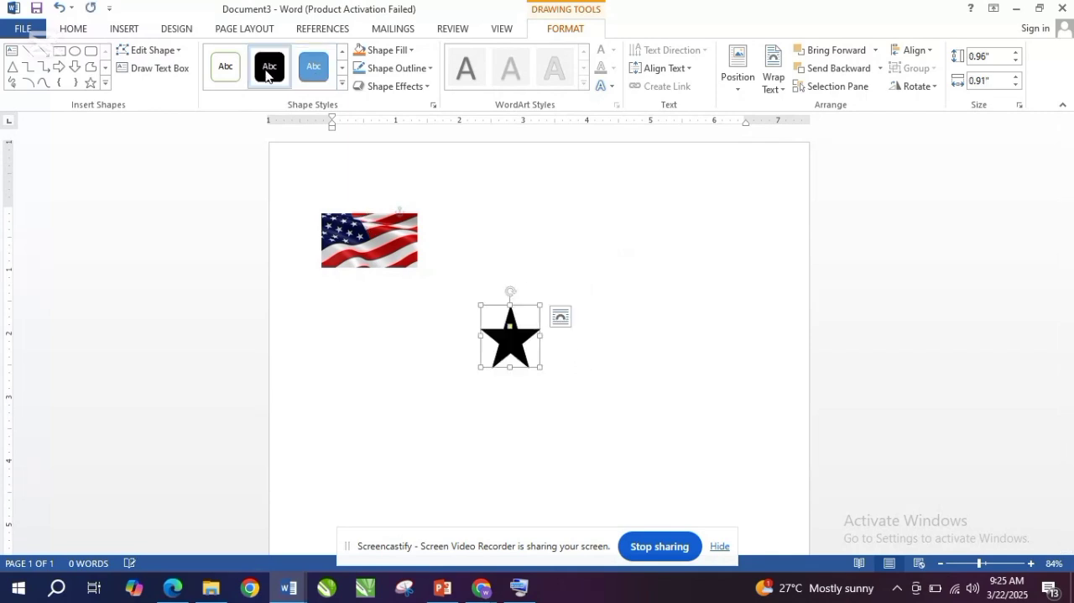
pyautogui.click(342, 83)
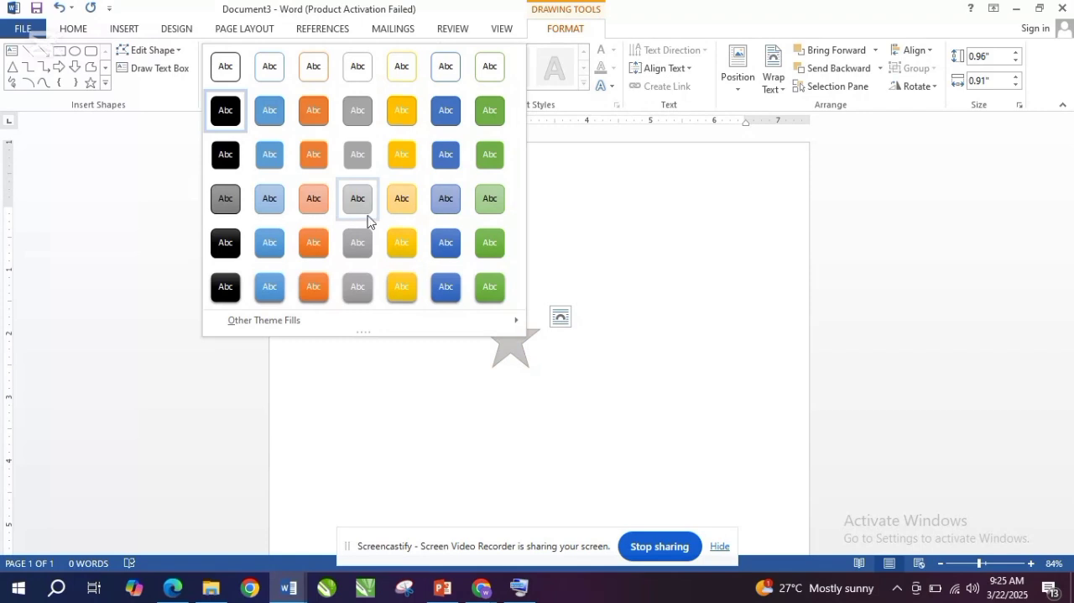
pyautogui.click(412, 245)
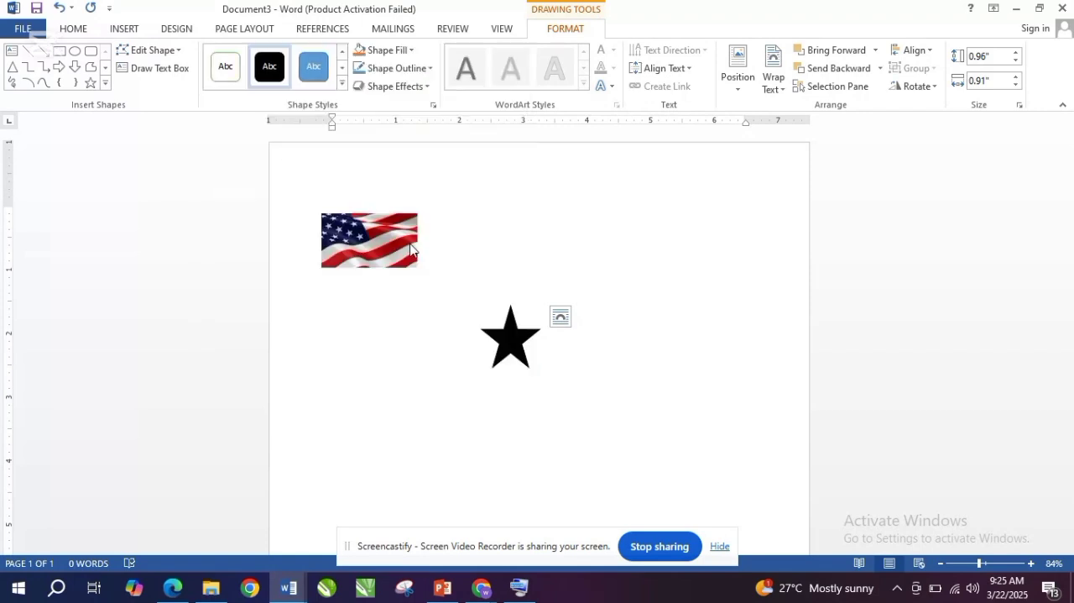
# - Fill the star with the light green standard colour and deselect it
pyautogui.click(408, 50)
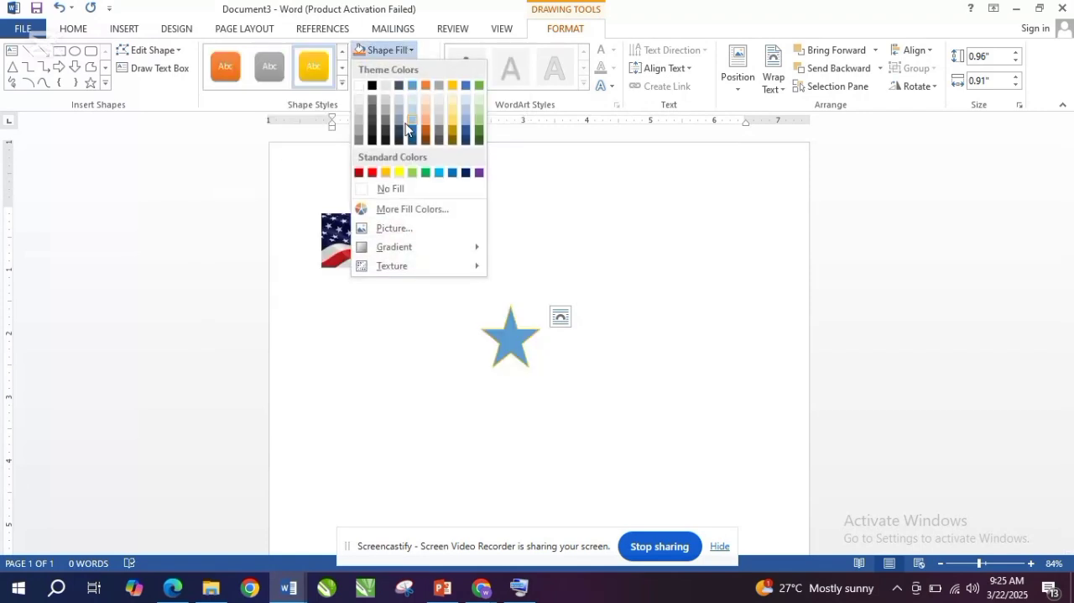
pyautogui.click(414, 174)
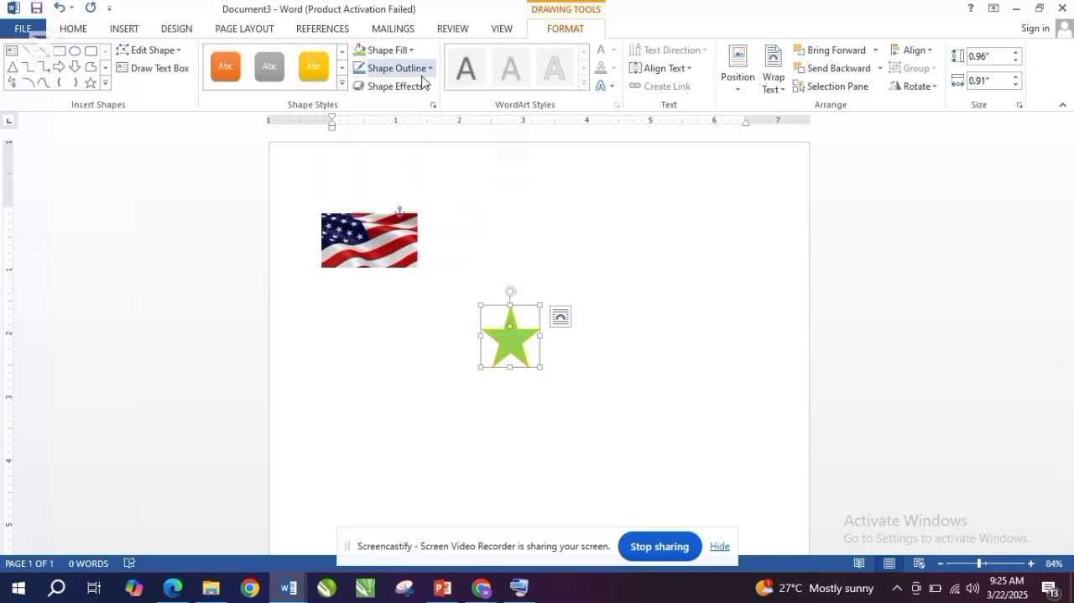
pyautogui.click(492, 273)
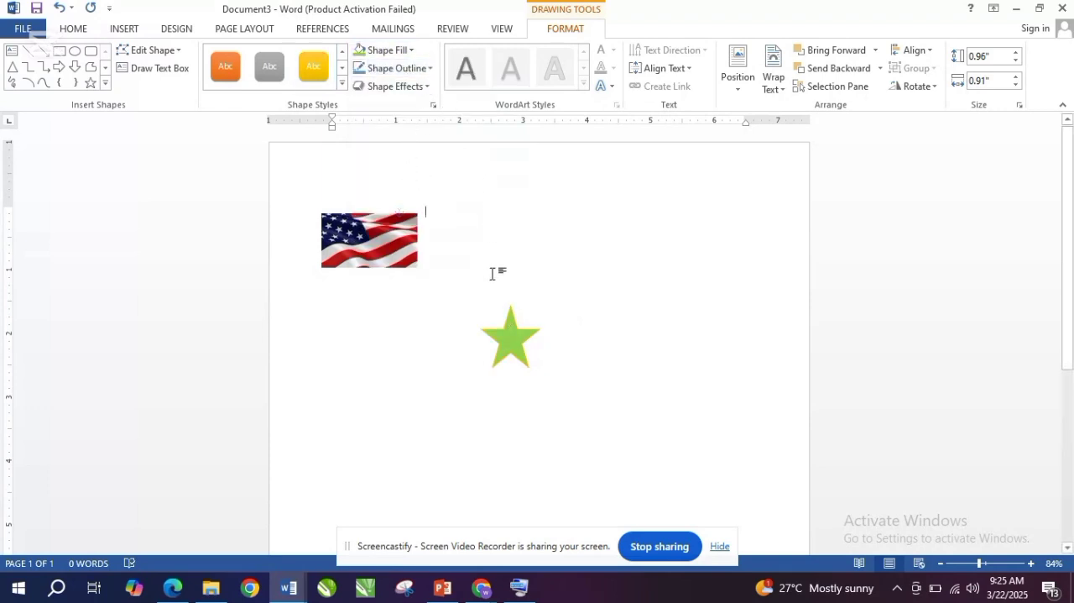
# - Insert a table with four columns and three rows above the flag picture
pyautogui.click(122, 30)
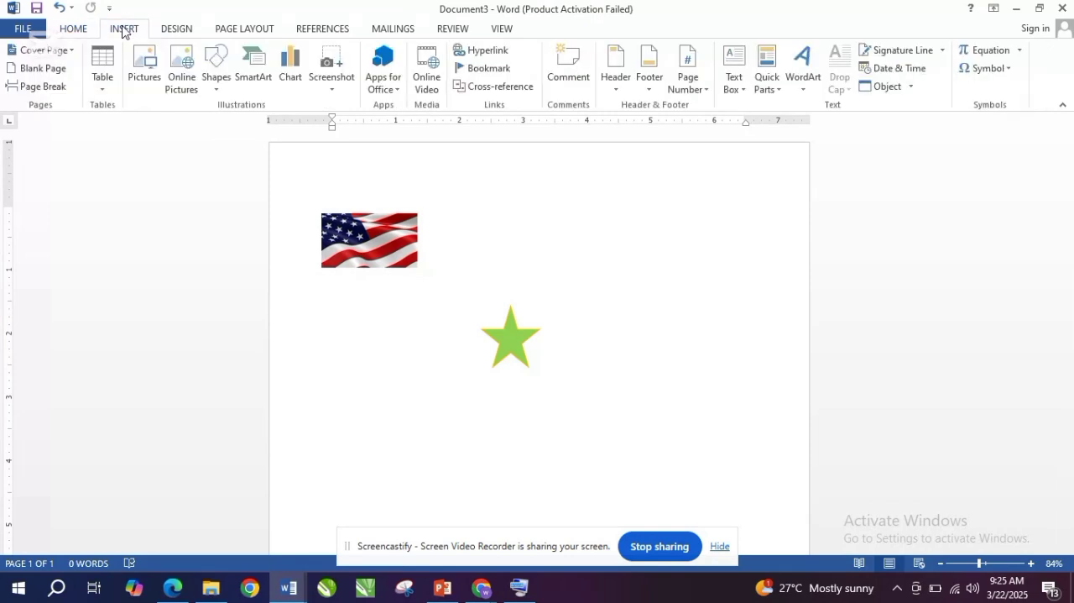
pyautogui.click(102, 89)
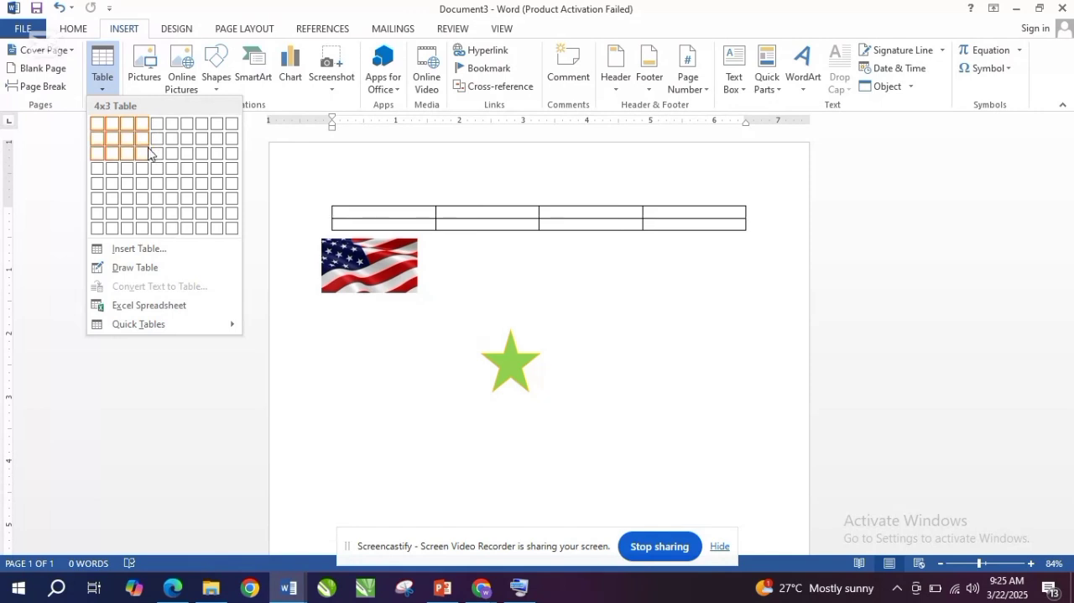
pyautogui.click(148, 154)
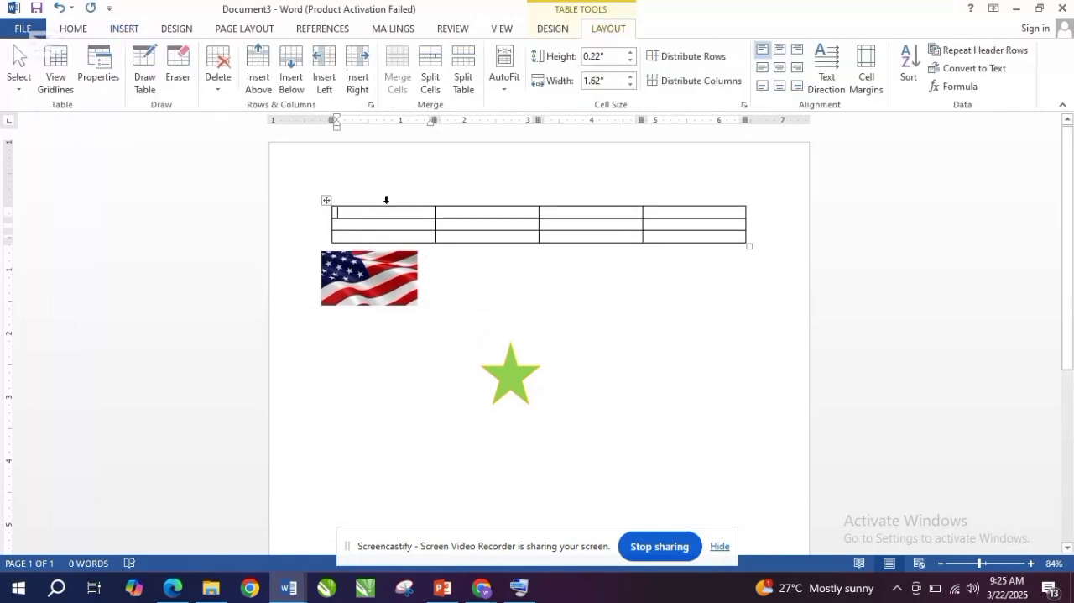
# - Enter the heading S/N in bold in the table's first header cell and NAME in the second
pyautogui.write('sn')
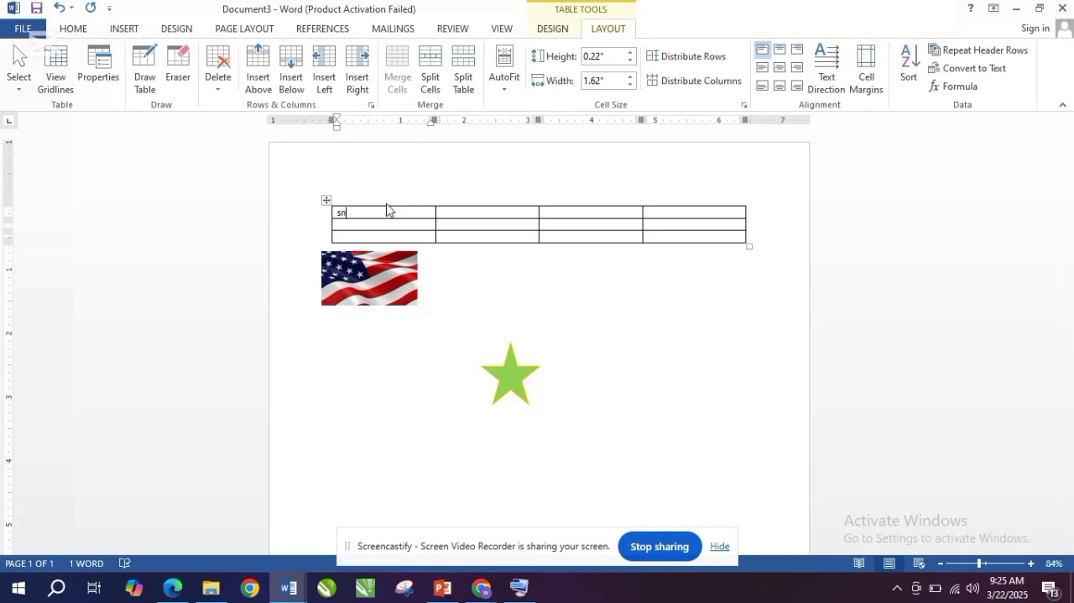
pyautogui.press('BackSpace')
pyautogui.press('BackSpace')
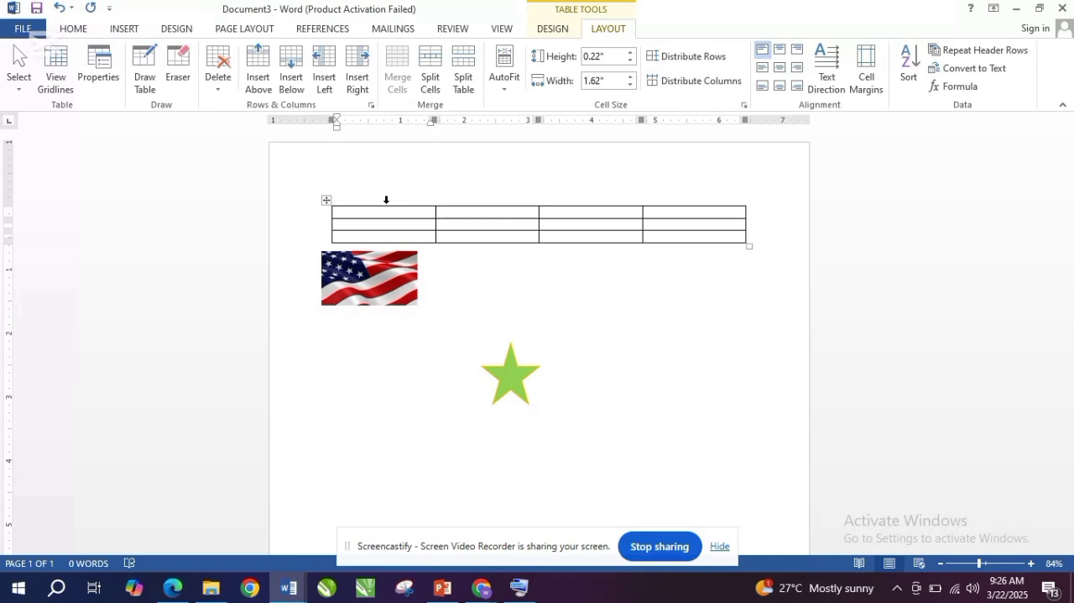
pyautogui.write('S/N')
pyautogui.press('Tab')
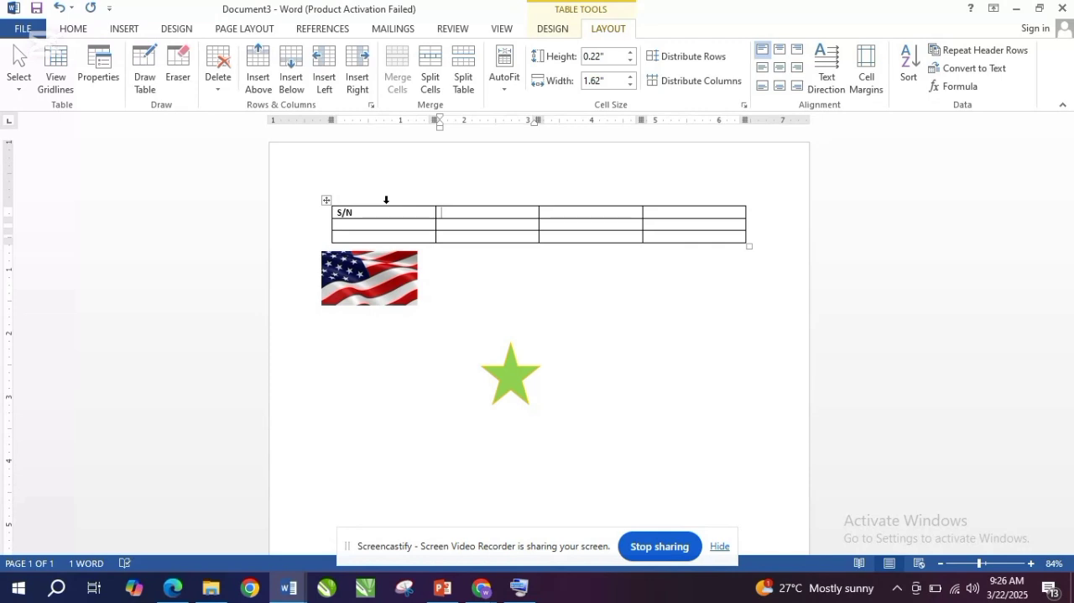
pyautogui.write('NB')
pyautogui.write('AM')
pyautogui.write('E')
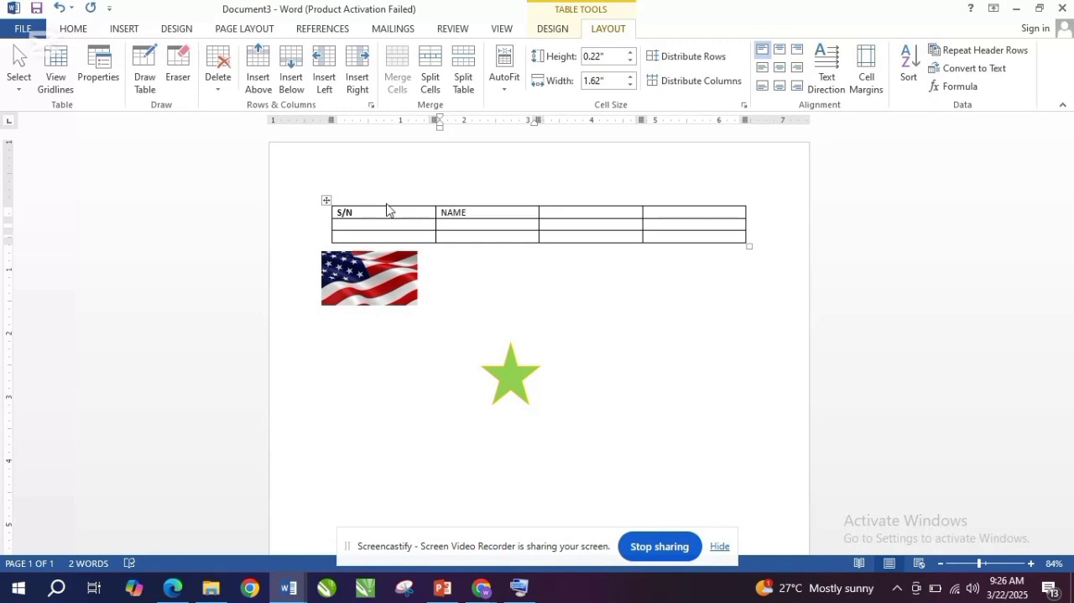
# - Enter the headings TIME and COUNT in the third and fourth cells of the table's header row
pyautogui.press('Tab')
pyautogui.write('TIME')
pyautogui.press('Tab')
pyautogui.write('COUNT')
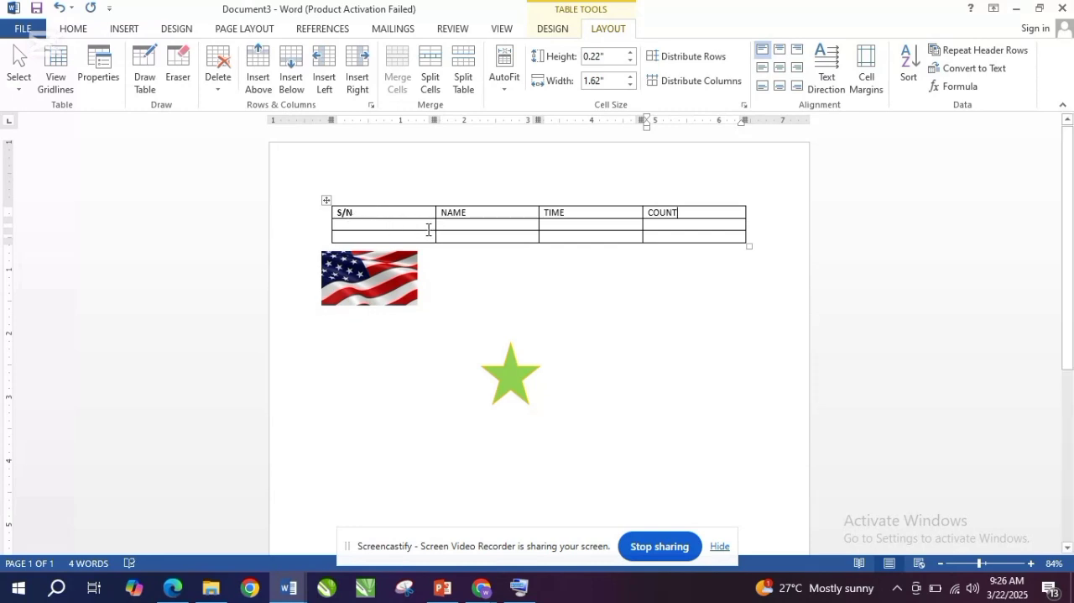
# - Narrow the S/N column to about 0.56 inches and place the cursor in its first empty cell
pyautogui.moveTo(435, 222); pyautogui.dragTo(367, 227)
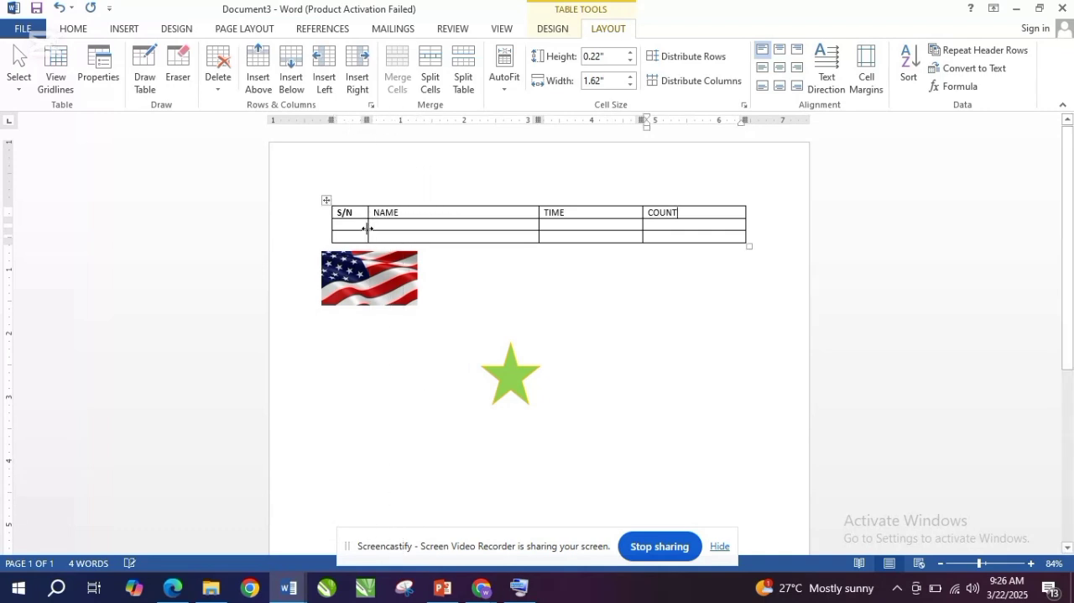
pyautogui.click(442, 222)
pyautogui.click(362, 224)
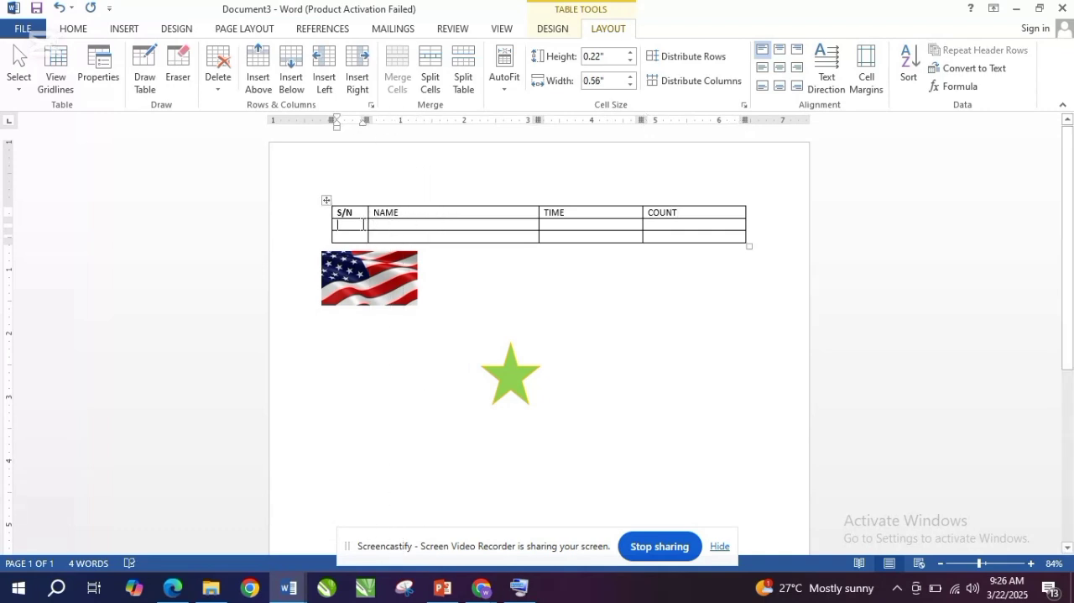
# - Fill in the table's second row with 1 under S/N and BRITAIN under NAME
pyautogui.write('1')
pyautogui.press('Tab')
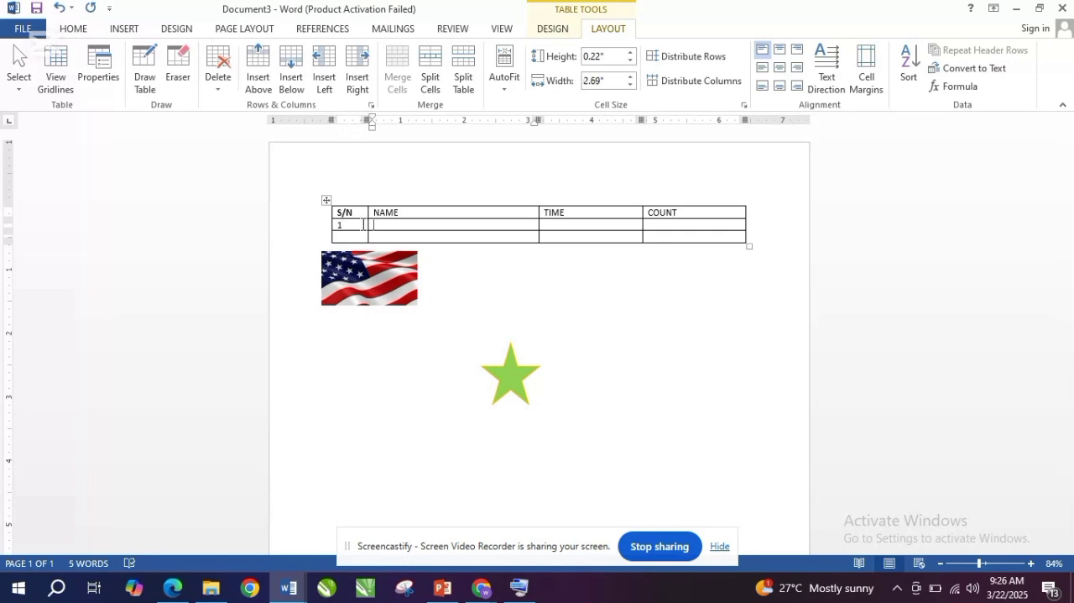
pyautogui.write('BRITAIN')
pyautogui.press('Tab')
pyautogui.write('5')
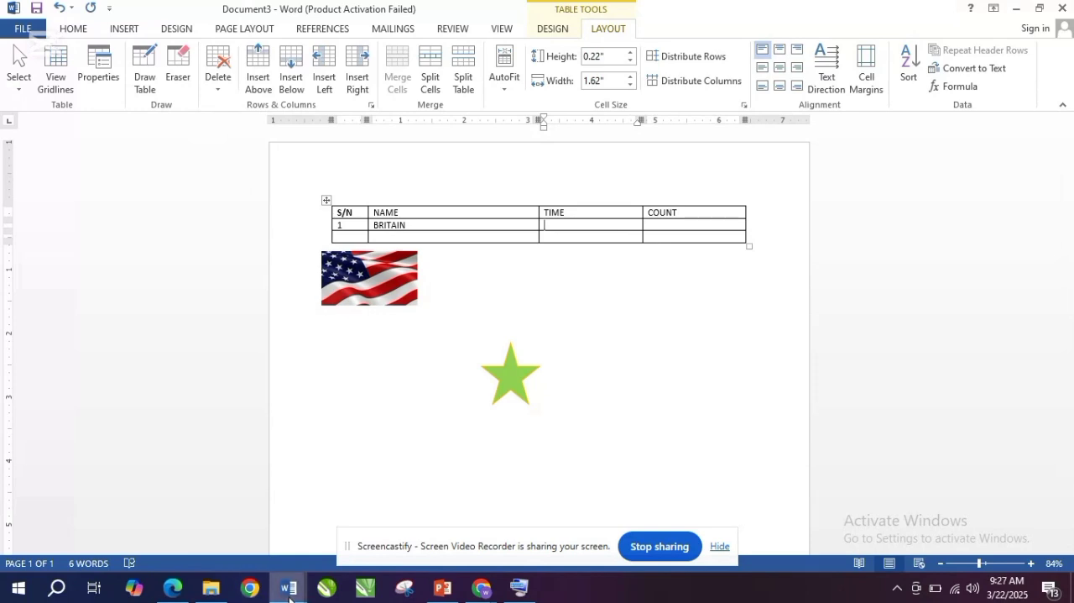
# - Switch to PowerPoint to review which elements the Inserting Elements slide lists, and return to Document3 in Word
pyautogui.moveTo(290, 599)
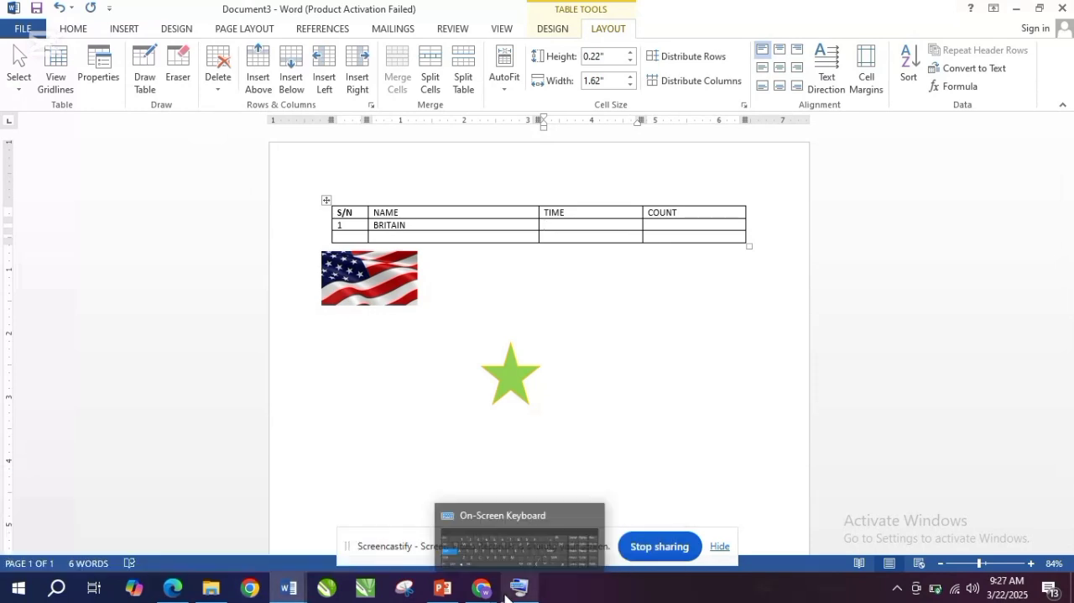
pyautogui.moveTo(443, 587)
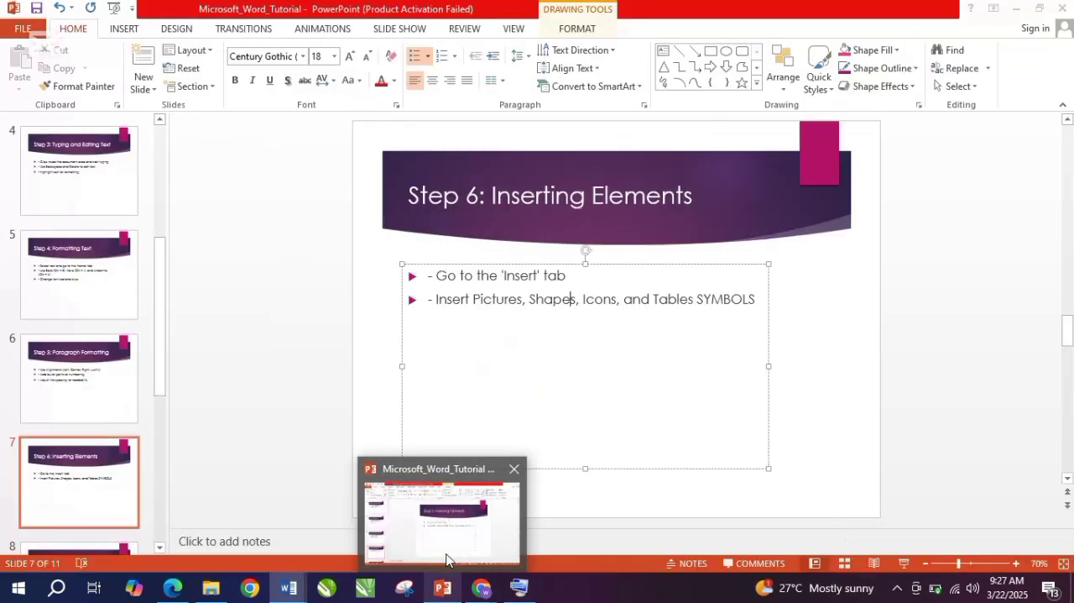
pyautogui.click(447, 559)
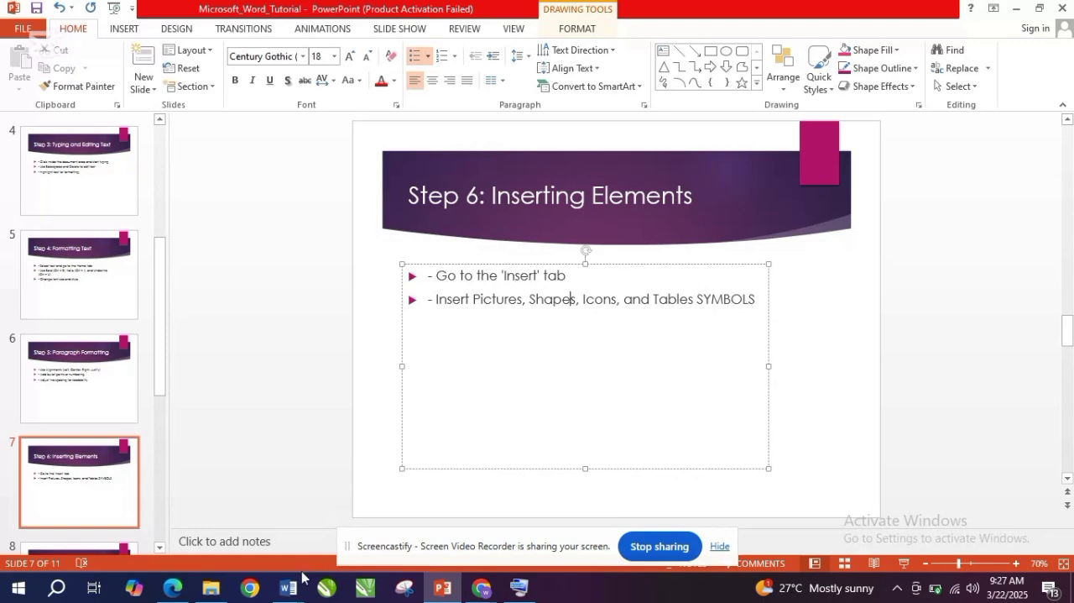
pyautogui.moveTo(288, 587)
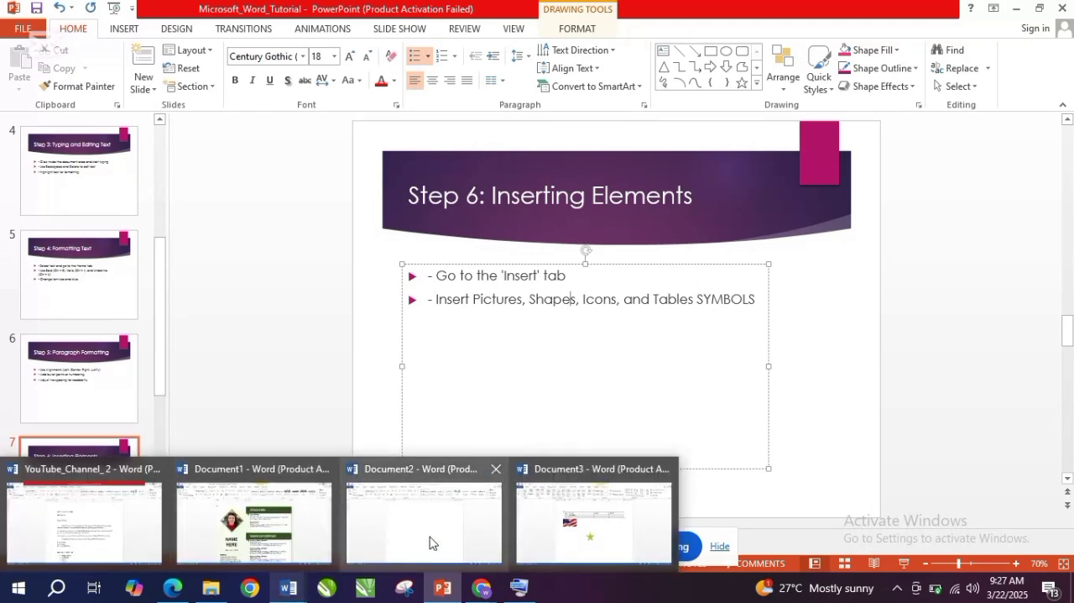
pyautogui.click(554, 525)
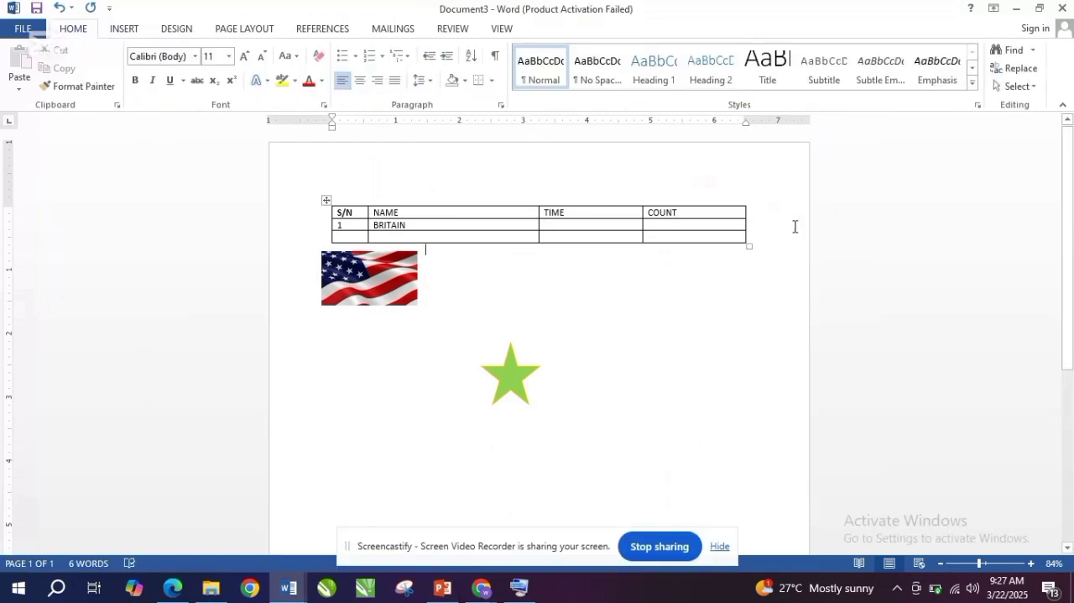
# - Open the full Symbol dialog for the spot just below the table and look at its available fonts
pyautogui.click(131, 32)
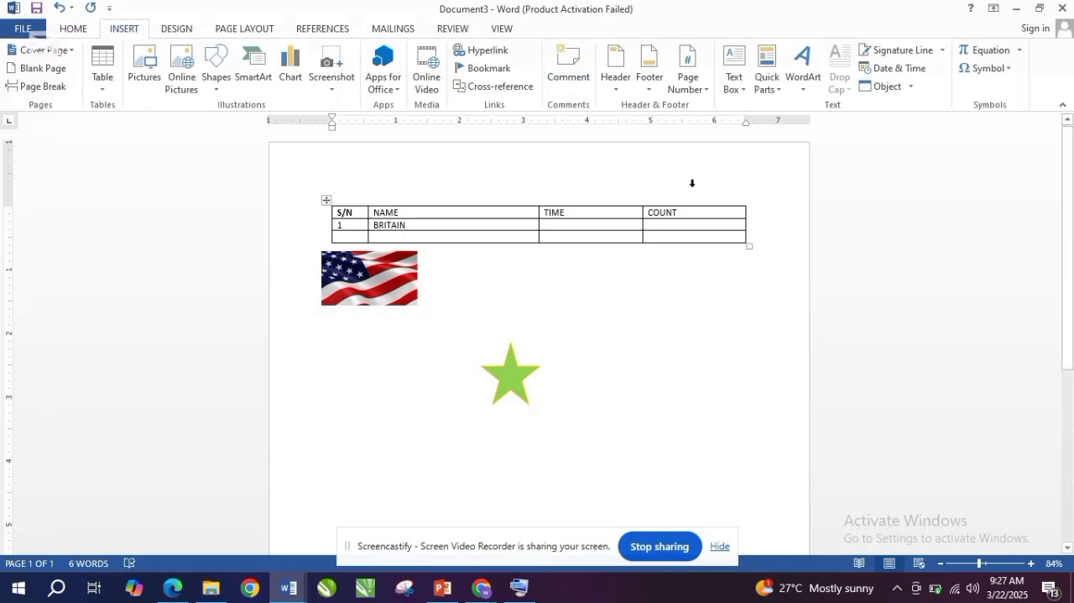
pyautogui.click(977, 78)
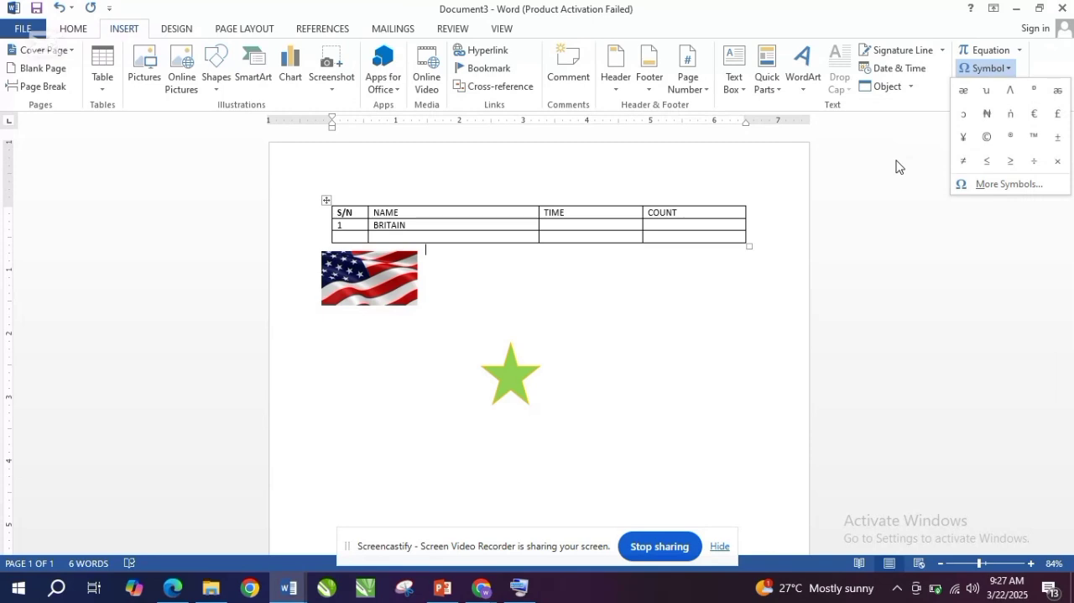
pyautogui.click(989, 192)
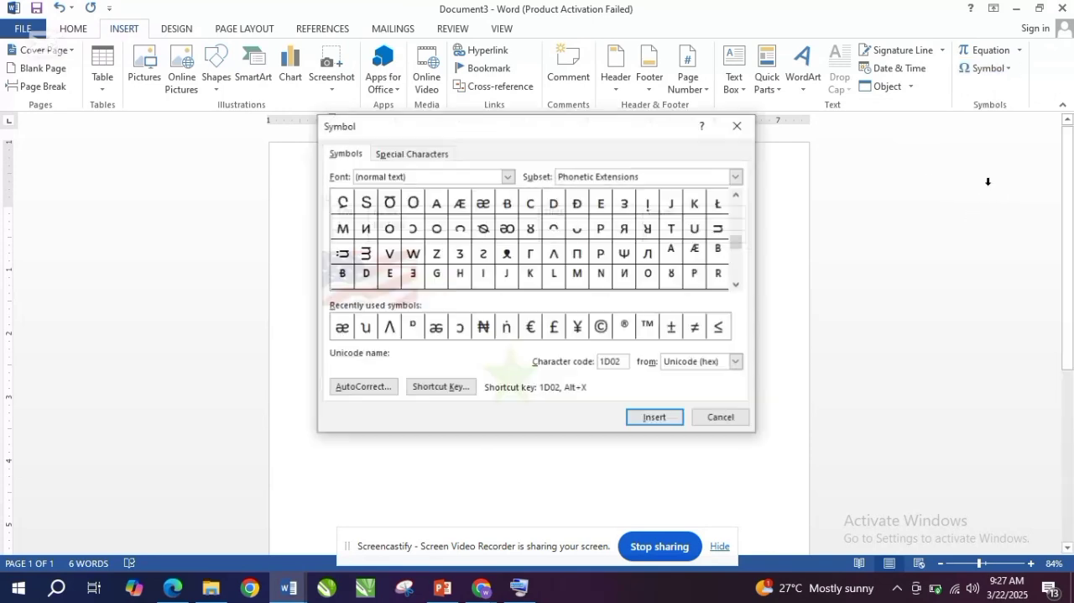
pyautogui.click(508, 178)
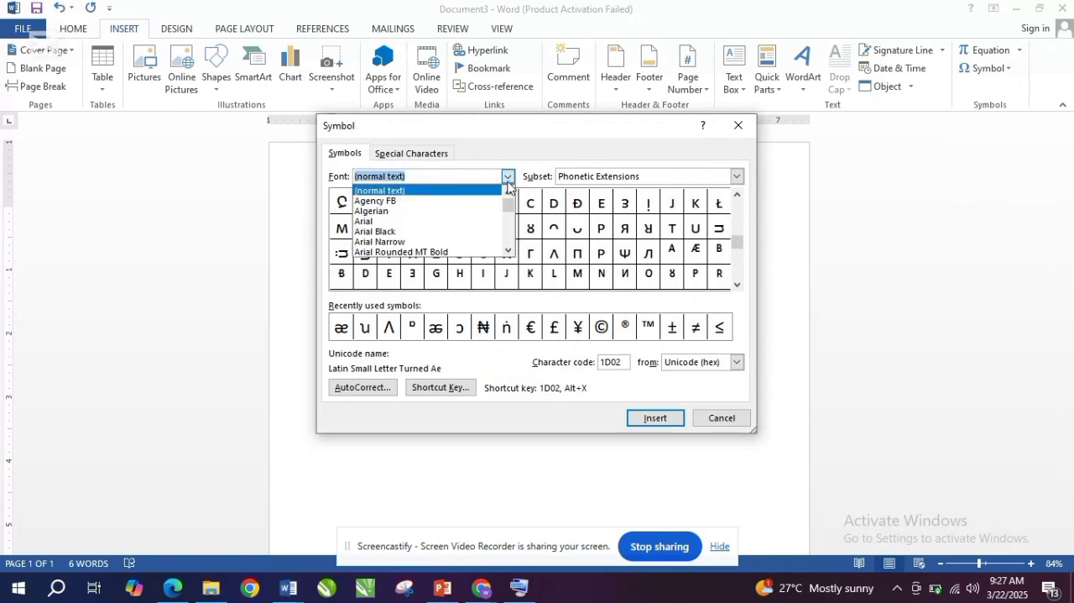
pyautogui.click(499, 154)
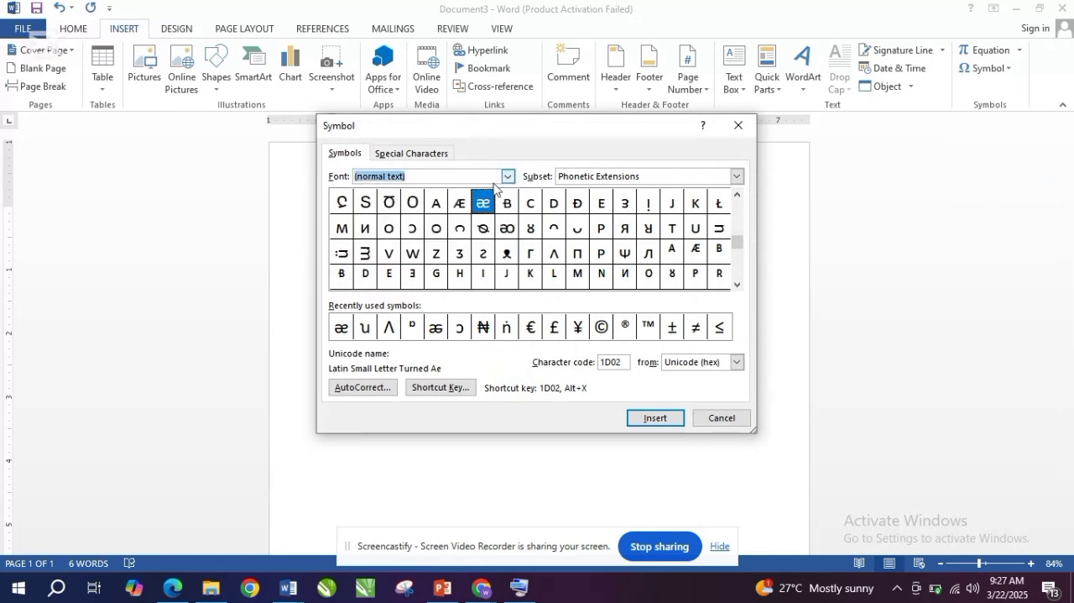
pyautogui.click(508, 177)
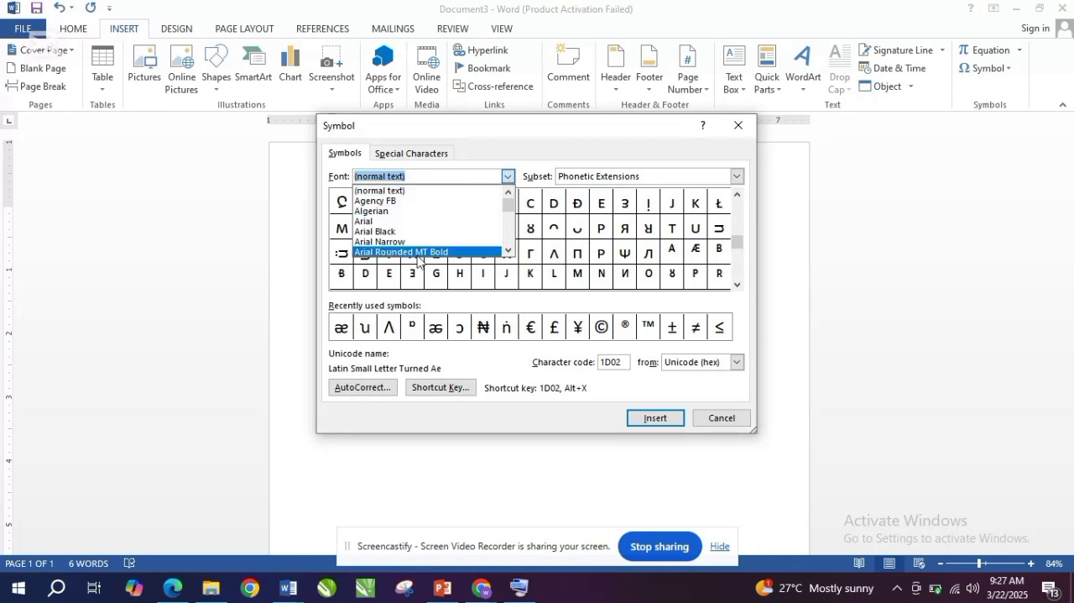
pyautogui.click(529, 152)
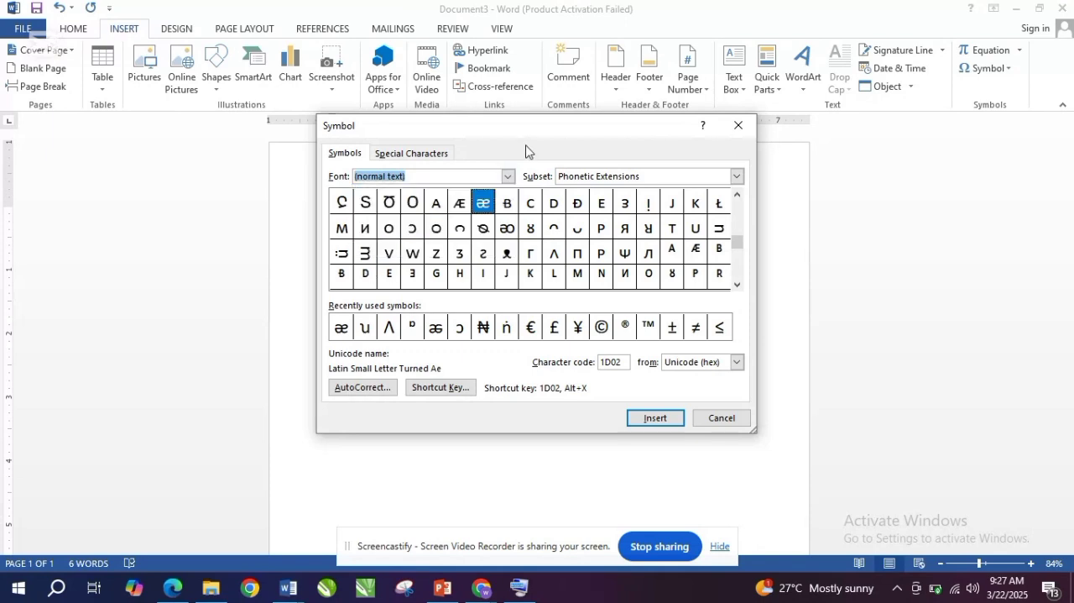
# - Browse the symbol subsets, including Buginese and Mathematical Operators, and insert the ⅗ fraction below the table
pyautogui.click(737, 177)
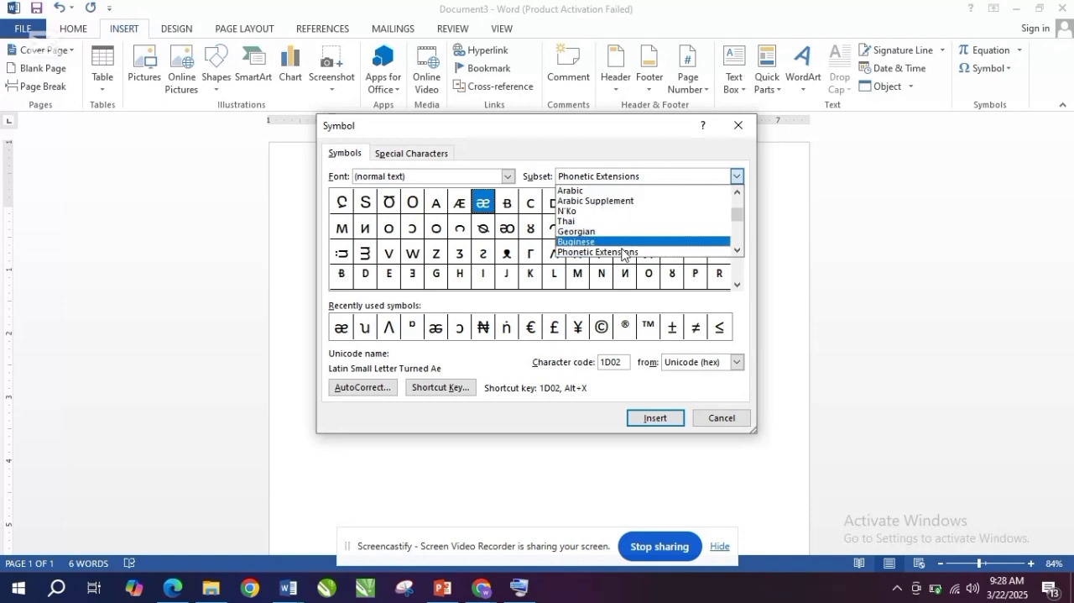
pyautogui.click(623, 244)
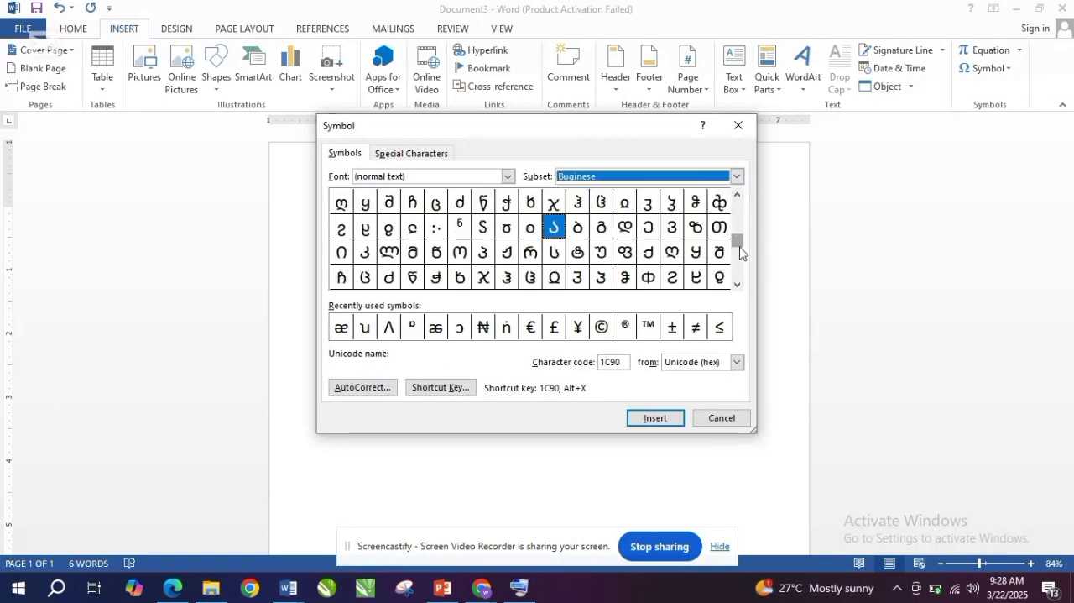
pyautogui.click(737, 176)
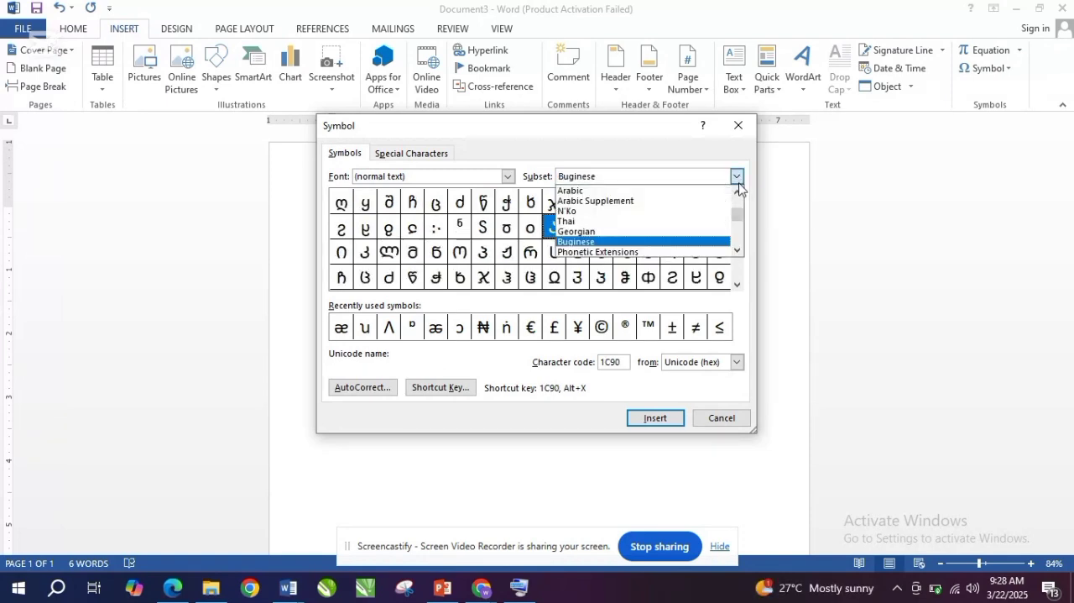
pyautogui.moveTo(738, 218); pyautogui.dragTo(737, 191)
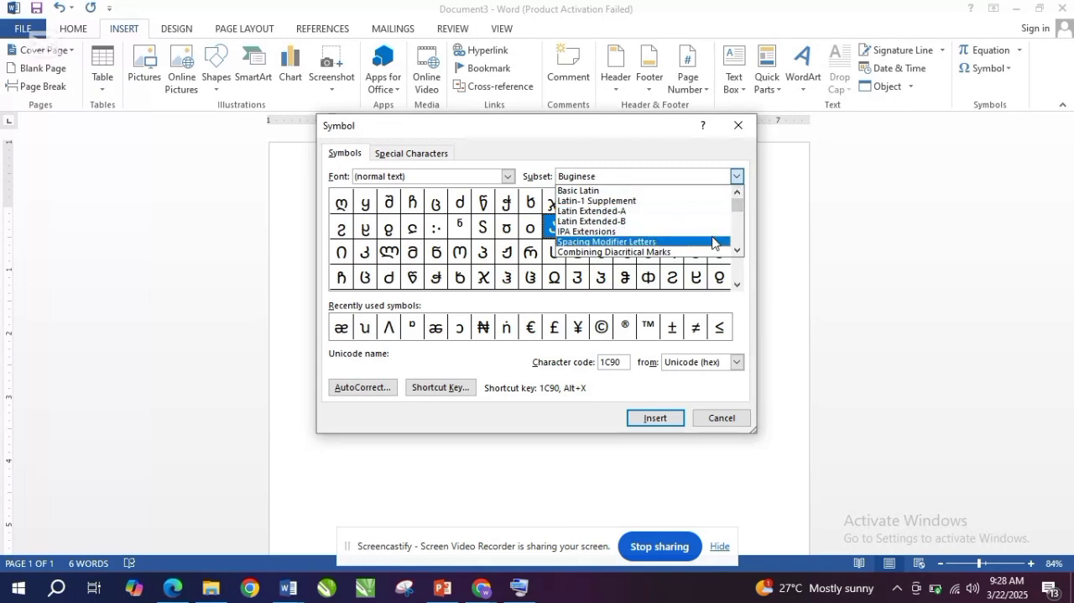
pyautogui.moveTo(741, 208); pyautogui.dragTo(738, 243)
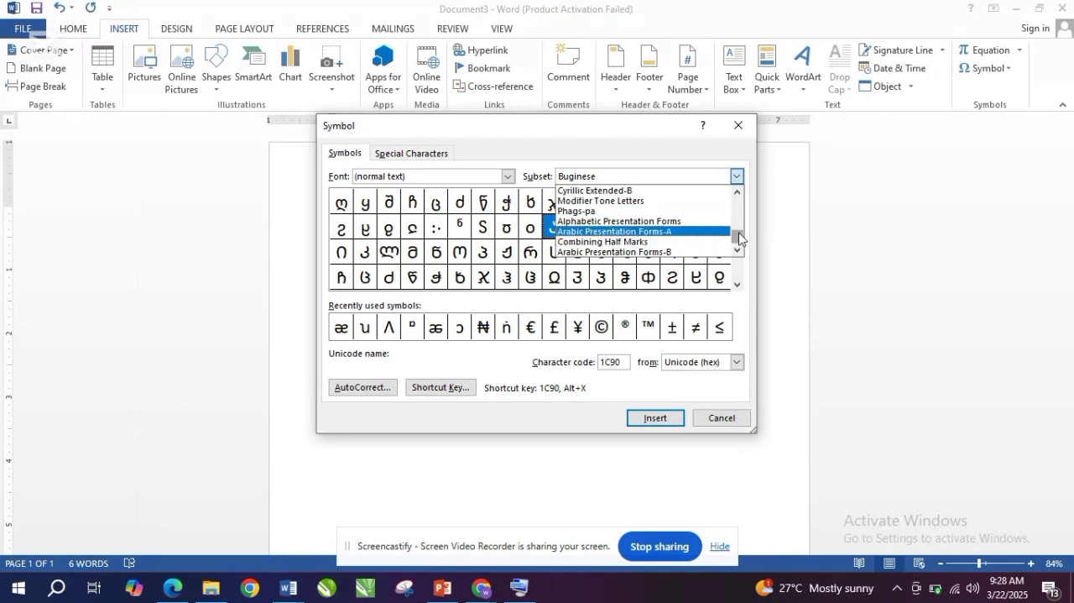
pyautogui.moveTo(737, 232); pyautogui.dragTo(738, 221)
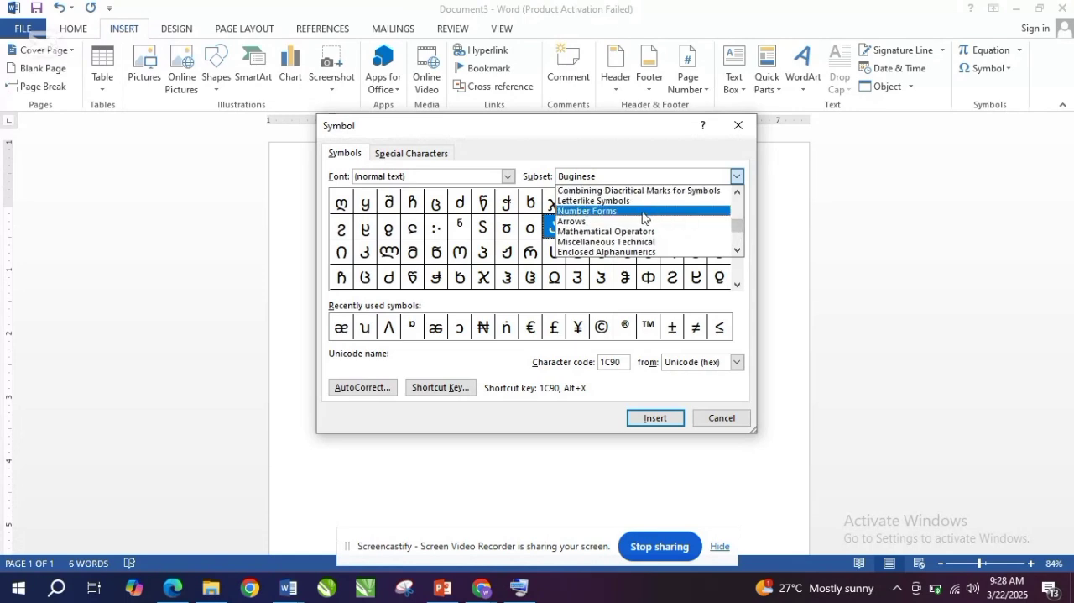
pyautogui.click(644, 232)
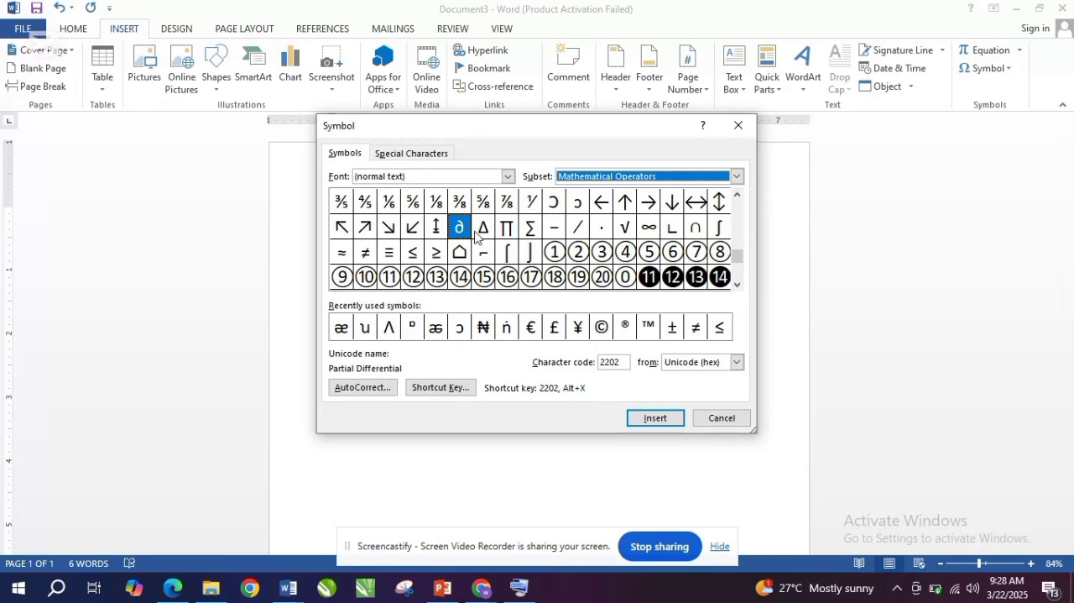
pyautogui.click(340, 207)
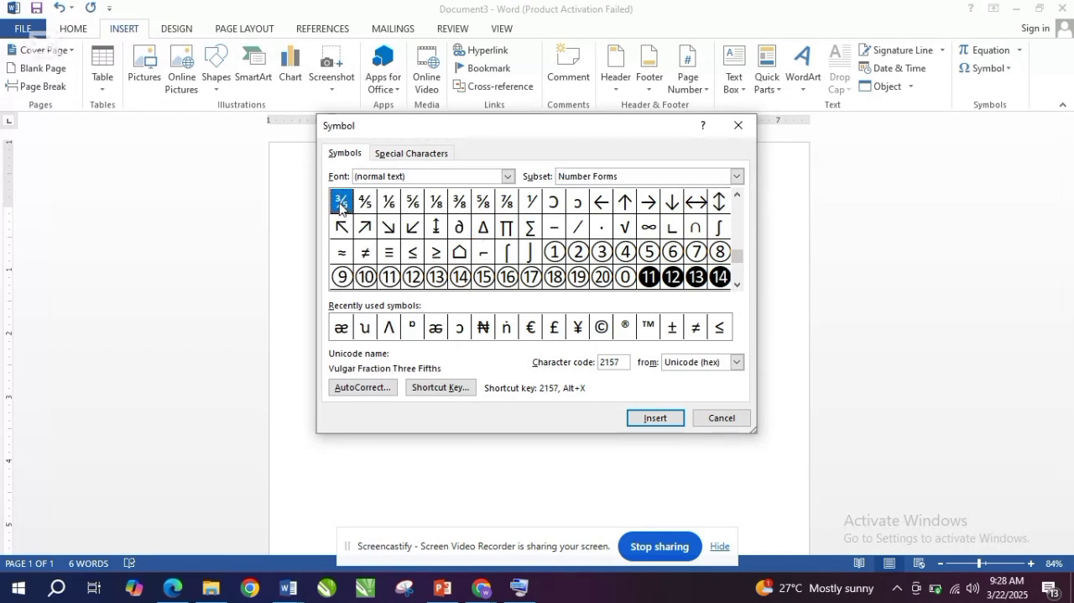
pyautogui.click(655, 418)
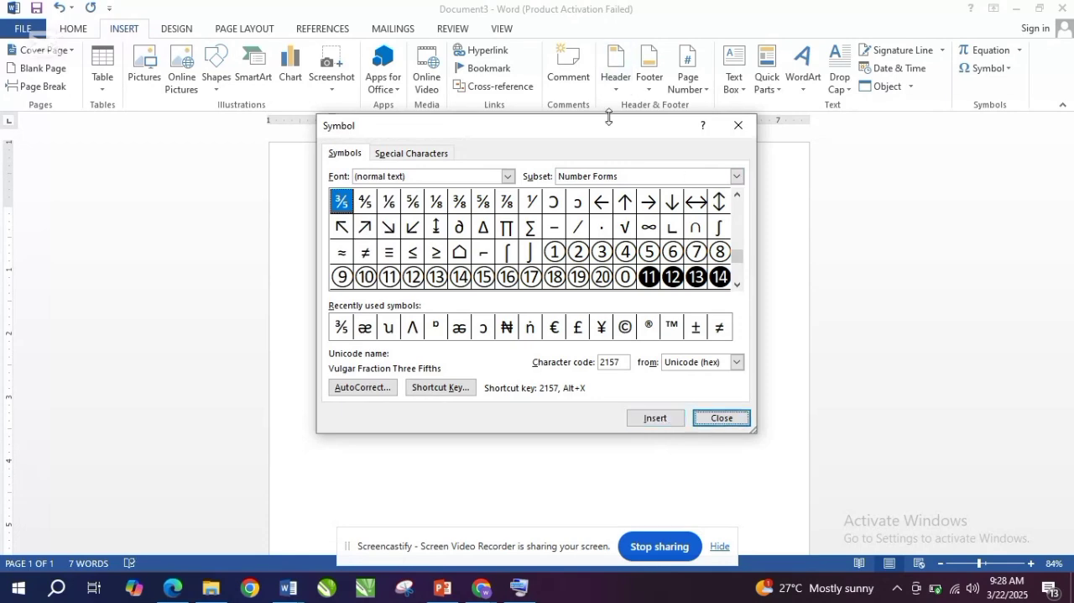
# - Move the Symbol dialog clear of the table and enlarge the ⅗ fractions together with the empty last table row to 28 pt
pyautogui.moveTo(609, 135); pyautogui.dragTo(712, 390)
pyautogui.click(462, 258)
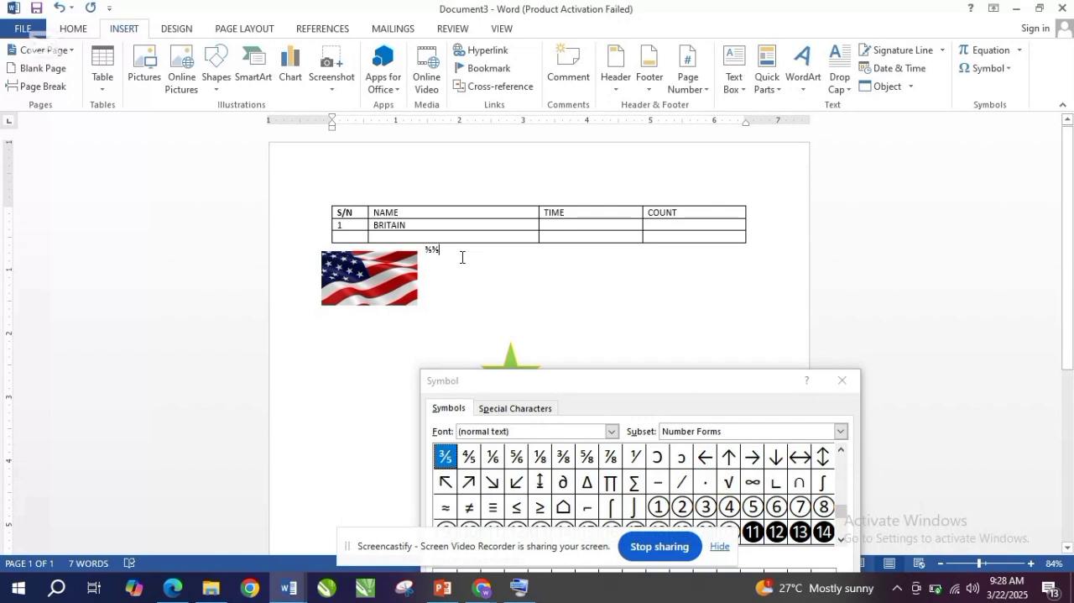
pyautogui.moveTo(434, 254); pyautogui.dragTo(398, 236)
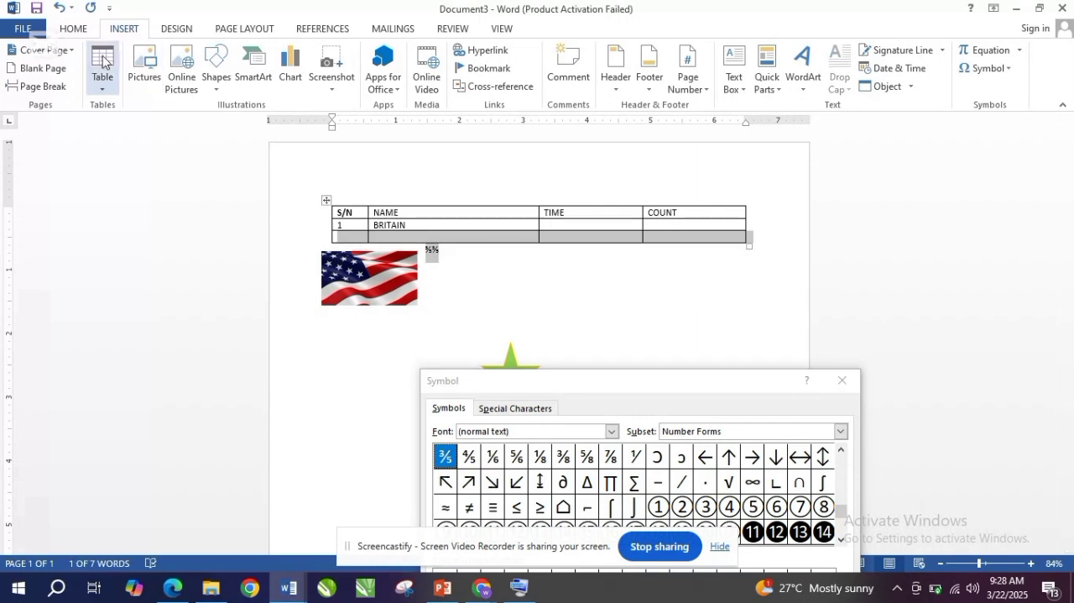
pyautogui.click(74, 29)
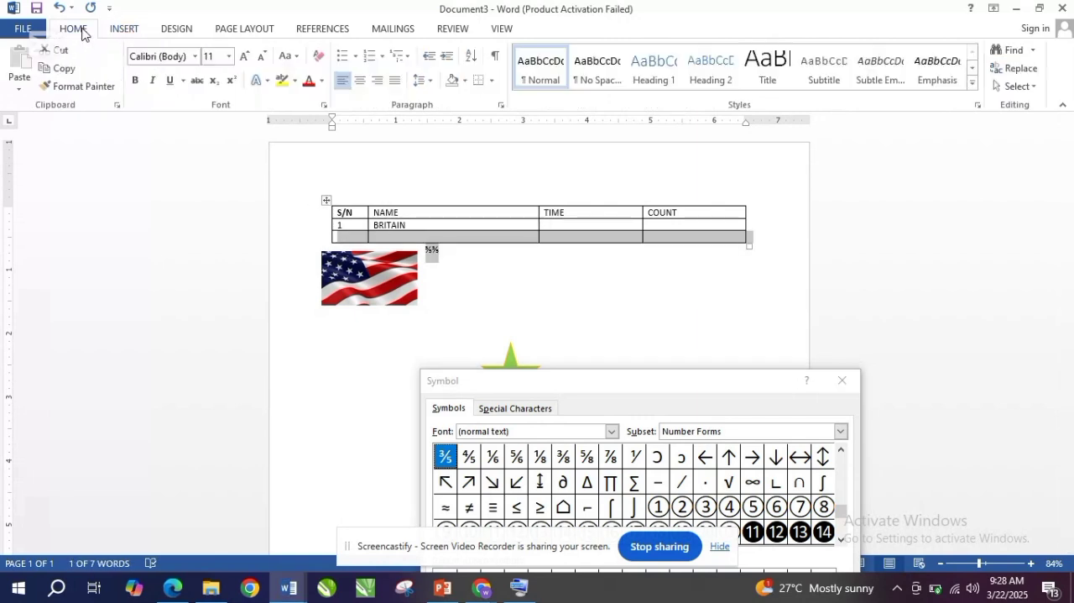
pyautogui.click(245, 57)
pyautogui.click(245, 56)
pyautogui.click(245, 57)
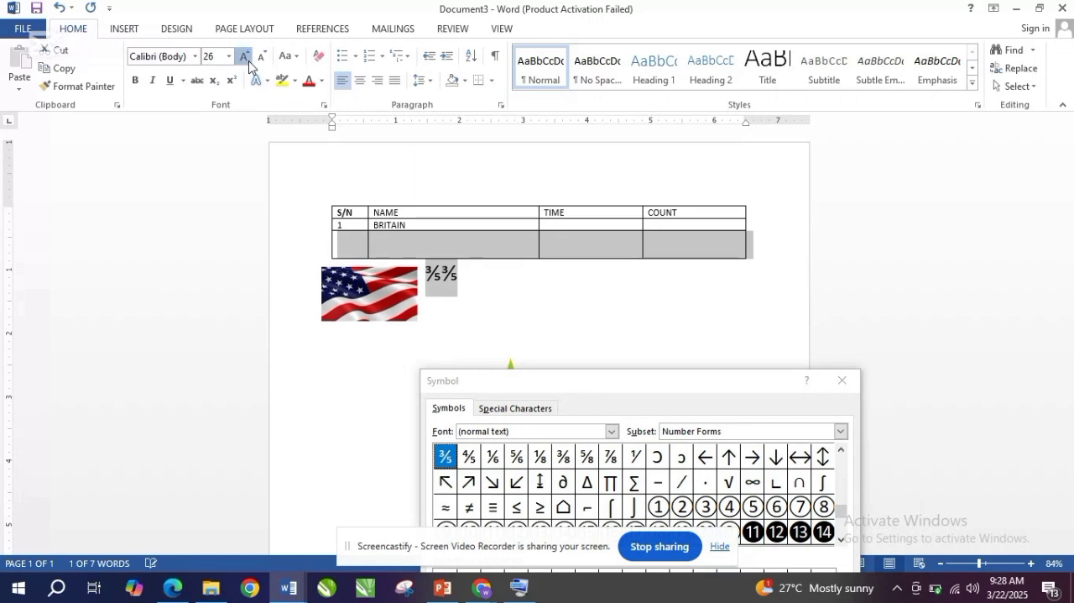
pyautogui.click(246, 56)
# - Replace the selected fractions and empty table row with the circled digit five symbol ⑤, and close the Symbol dialog
pyautogui.click(590, 494)
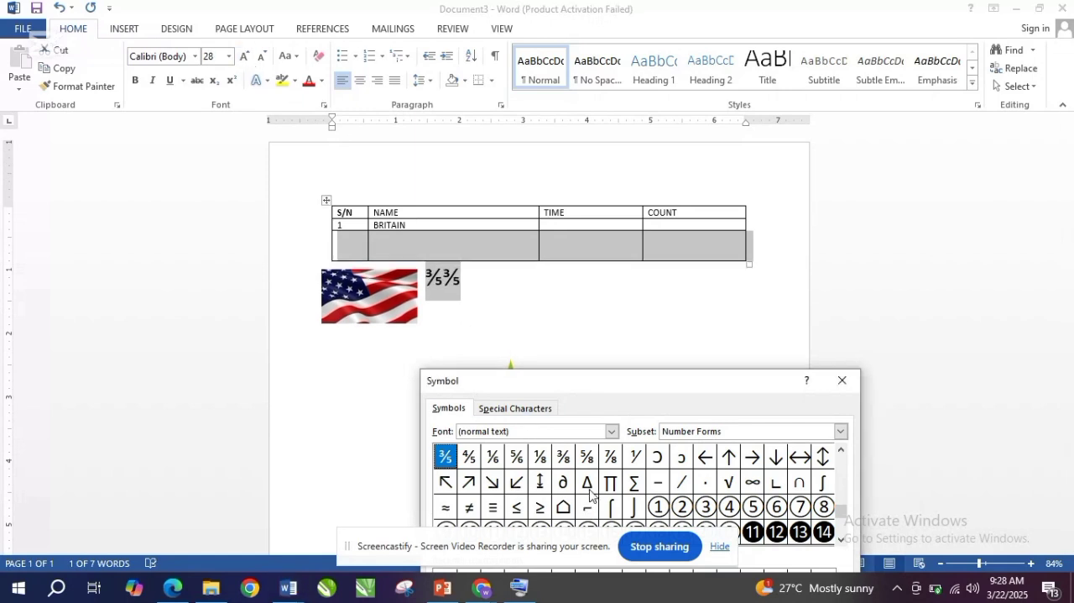
pyautogui.click(752, 512)
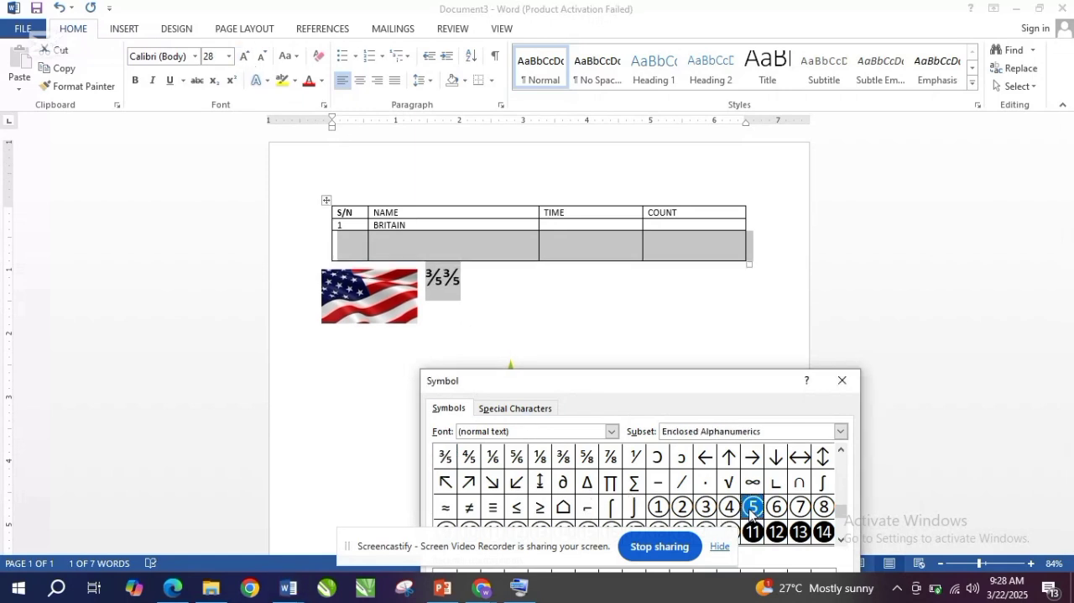
pyautogui.moveTo(725, 386); pyautogui.dragTo(714, 258)
pyautogui.click(752, 544)
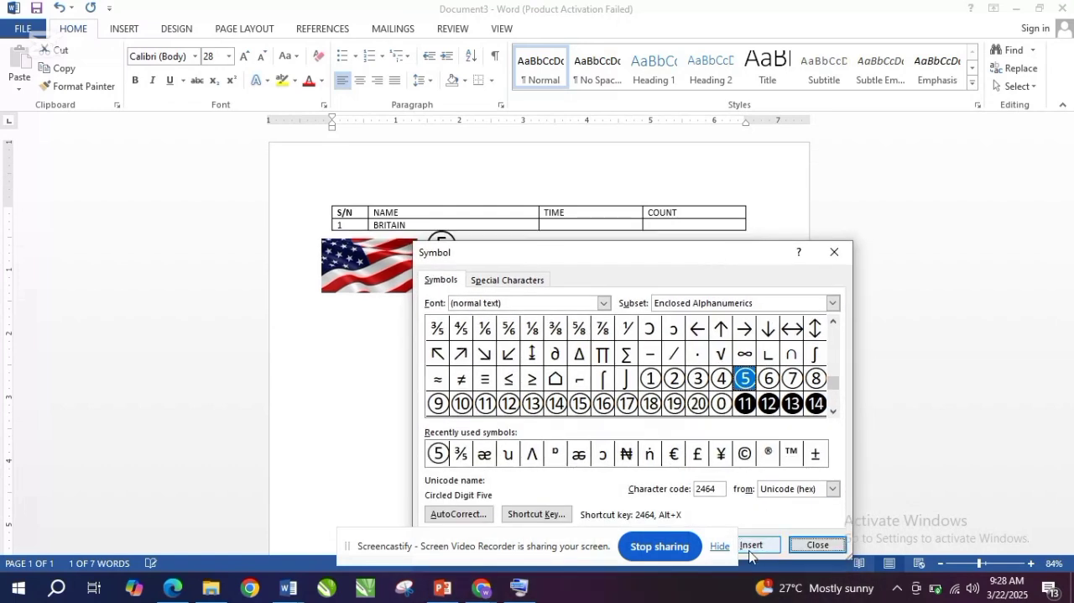
pyautogui.click(832, 254)
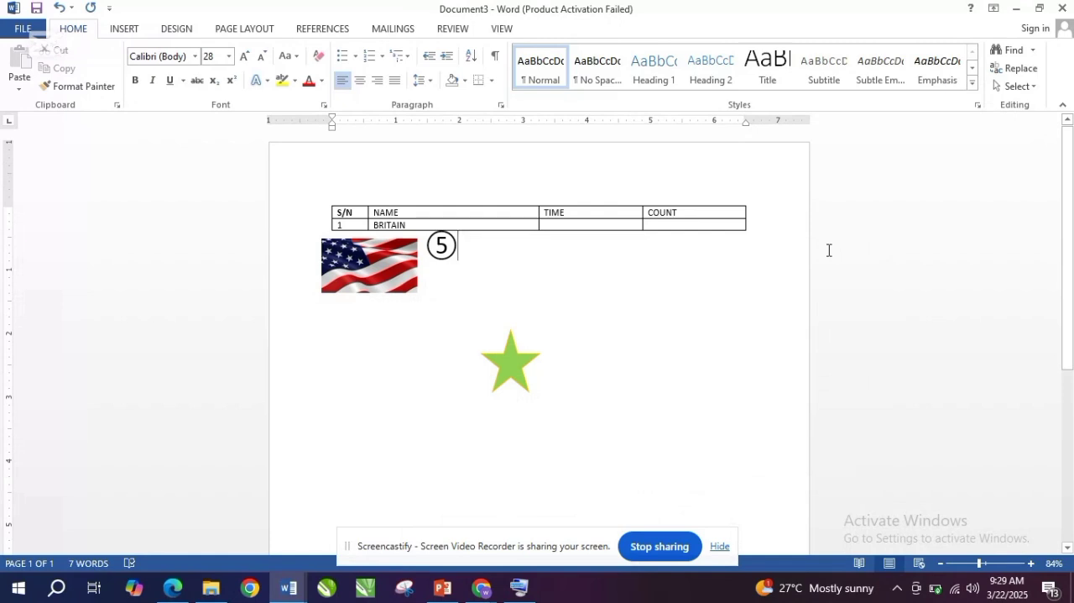